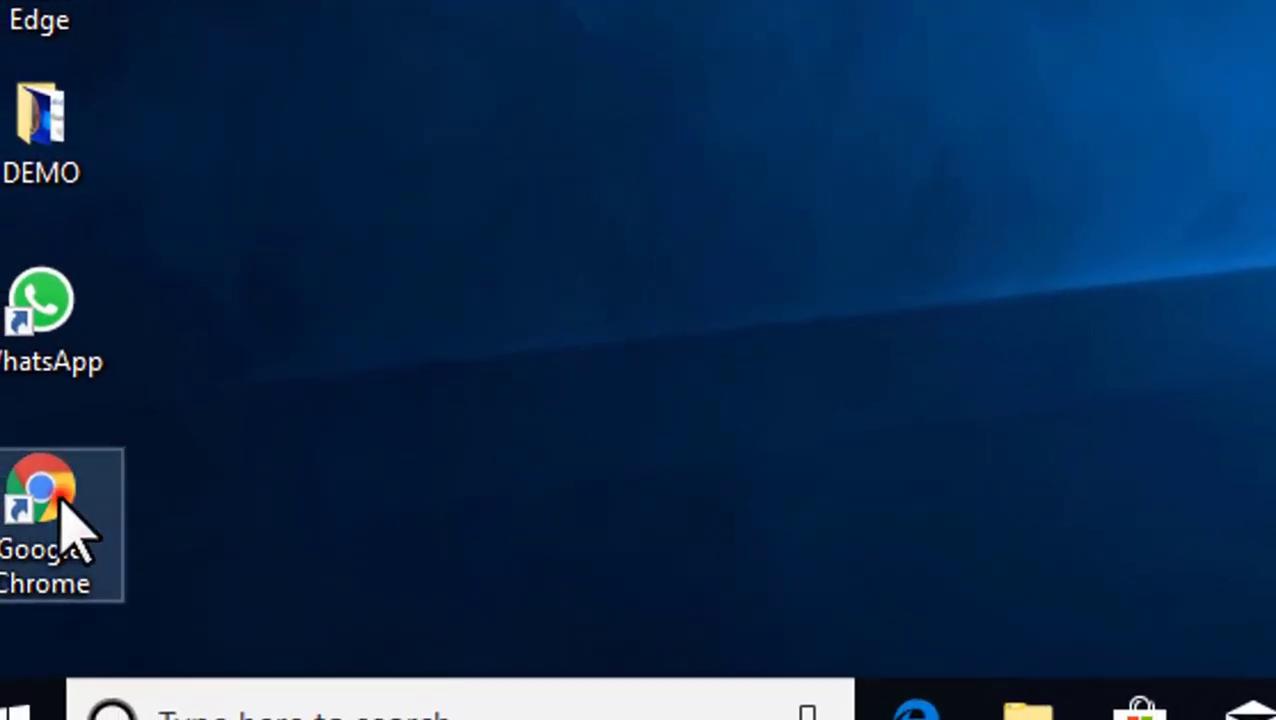
- Launch Google Chrome and open its Settings page
{"action": "double_click", "coordinate": [70, 525]}
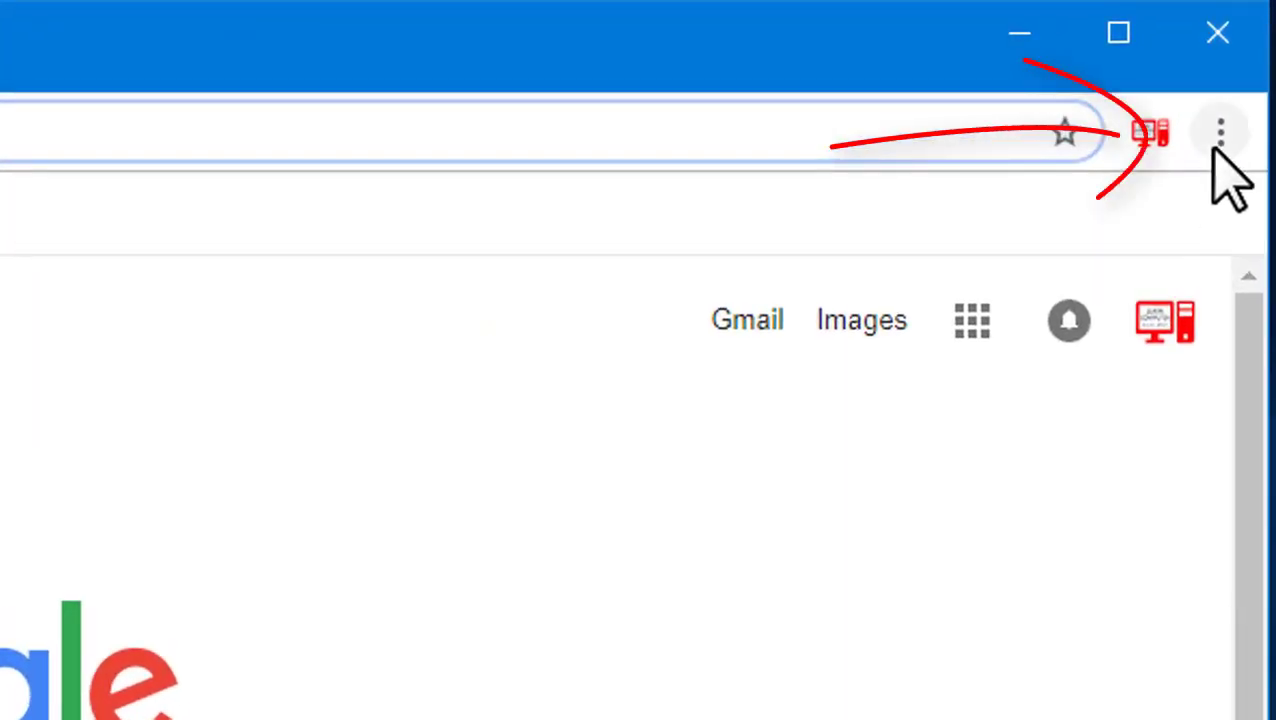
{"action": "left_click", "coordinate": [1218, 142]}
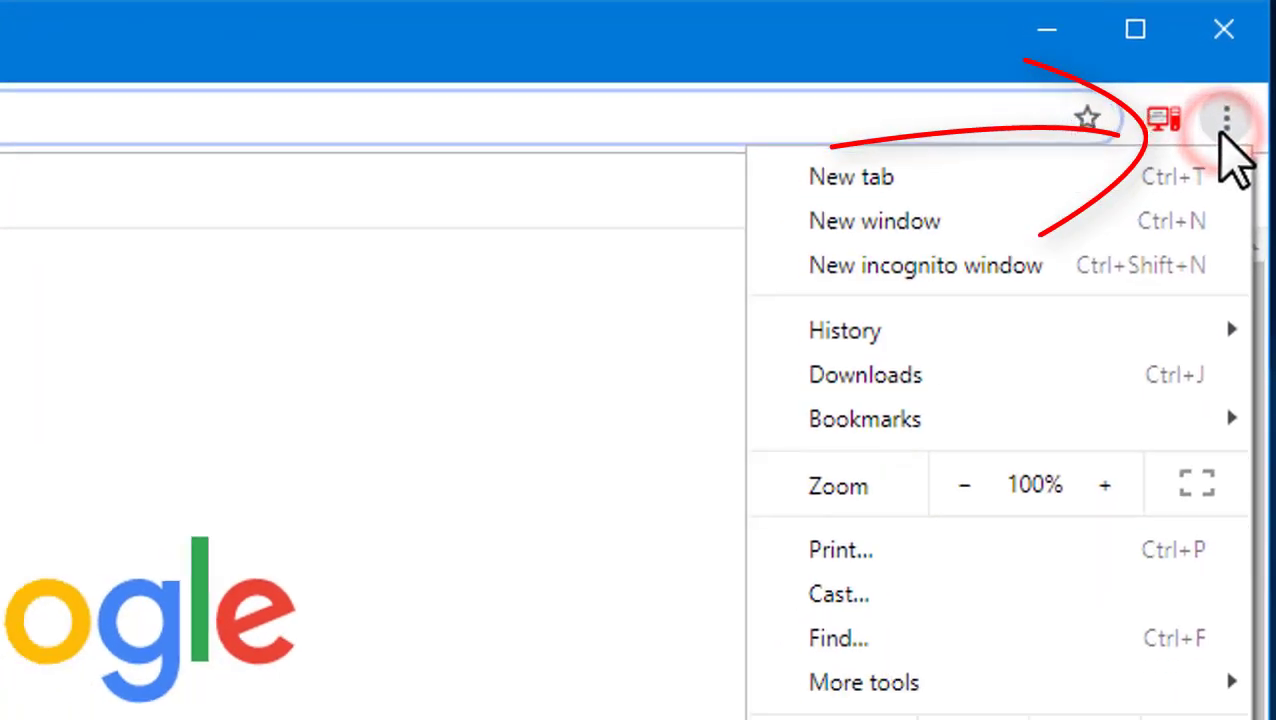
{"action": "left_click", "coordinate": [939, 604]}
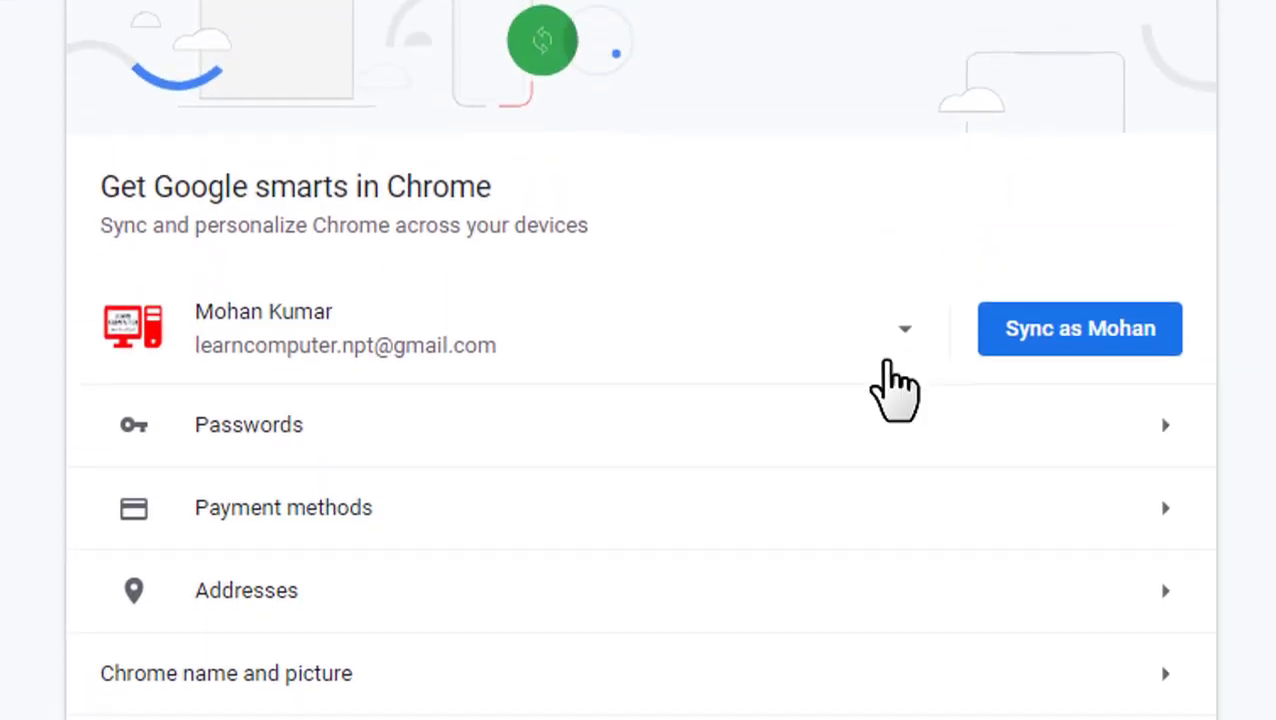
- Open the payment methods settings and switch Autofill forms off and back on
{"action": "scroll", "coordinate": [895, 390], "scroll_direction": "down", "scroll_amount": 1}
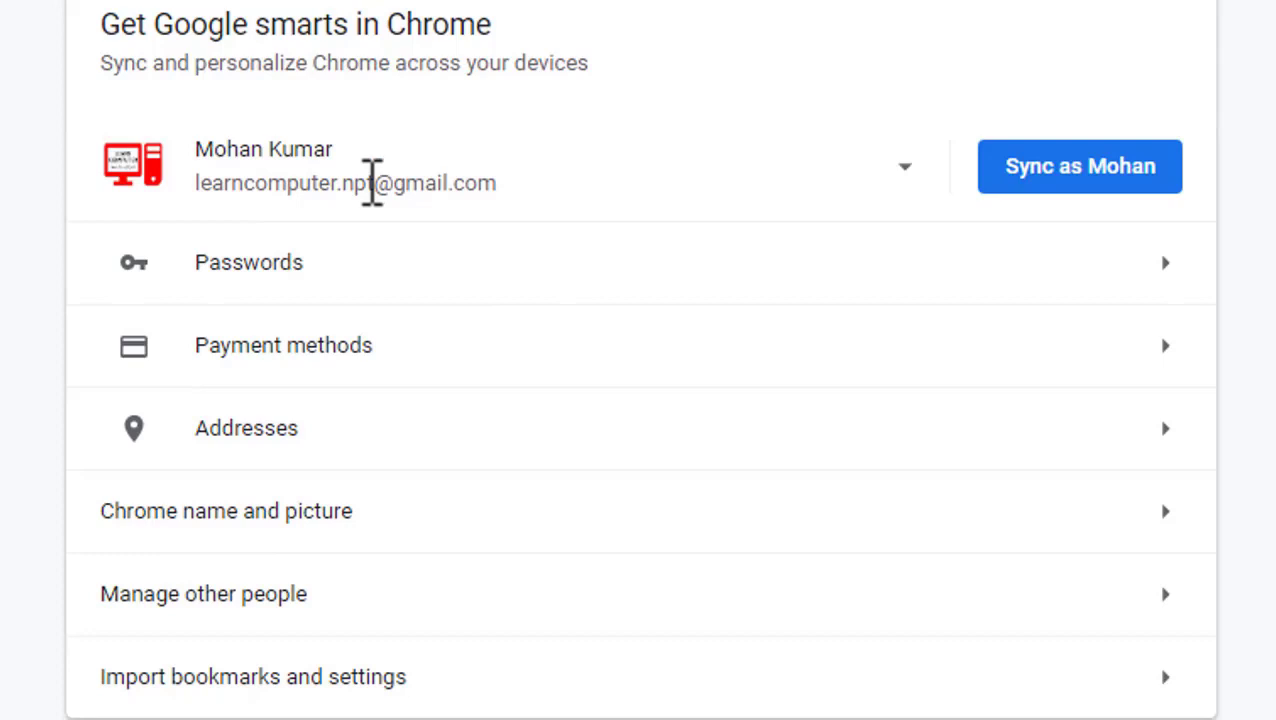
{"action": "scroll", "coordinate": [365, 175], "scroll_direction": "down", "scroll_amount": 1}
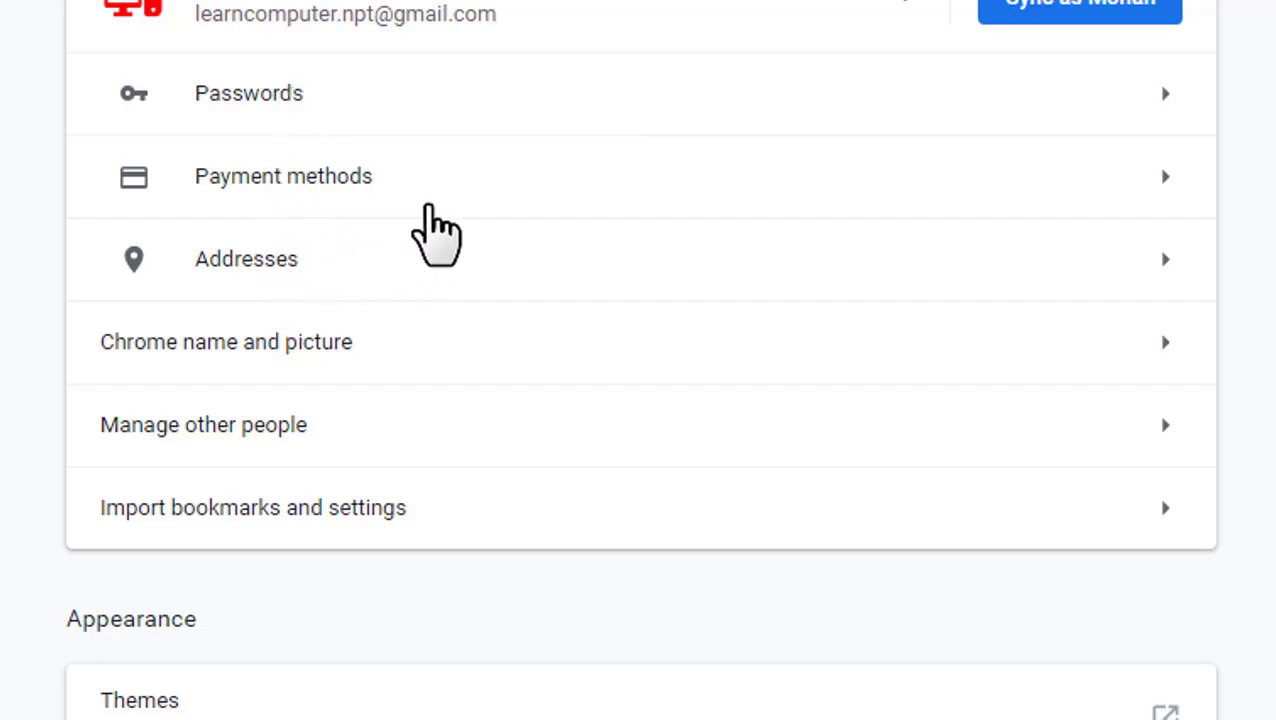
{"action": "left_click", "coordinate": [1170, 178]}
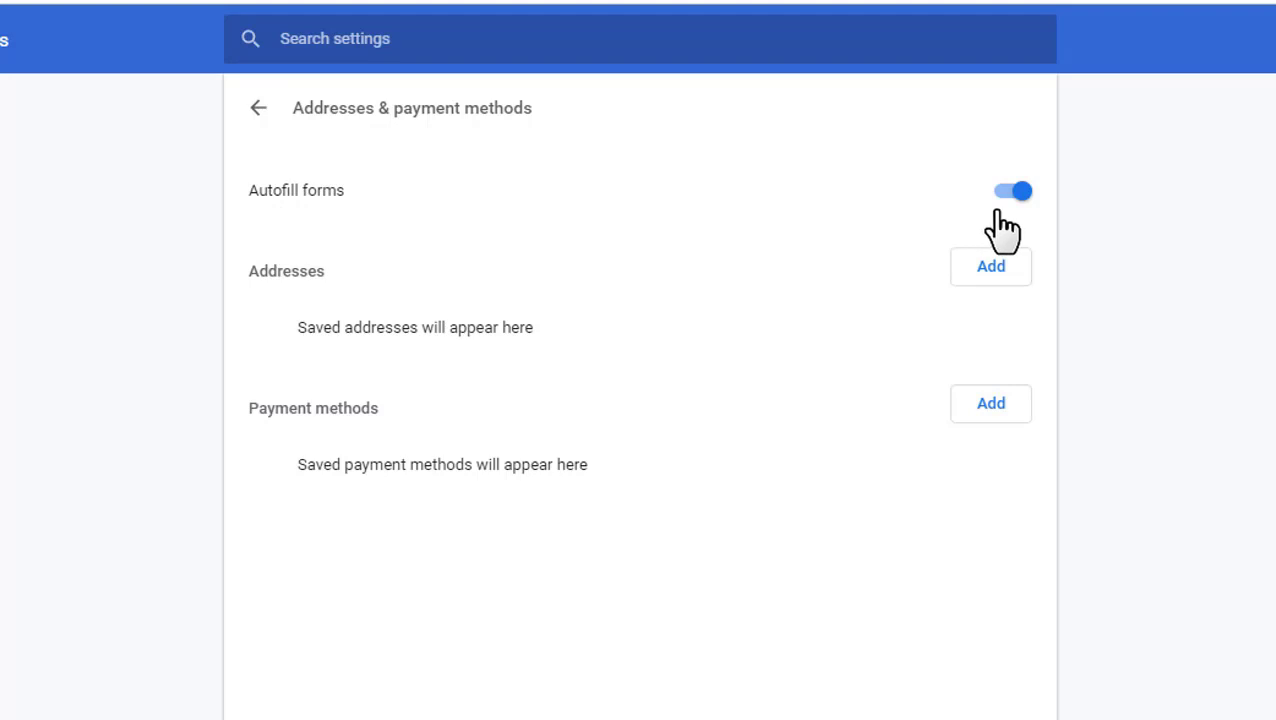
{"action": "left_click", "coordinate": [1015, 196]}
{"action": "left_click", "coordinate": [1013, 193]}
- Open the form for adding an address, examine its fields from name through phone and e-mail, and close it without saving
{"action": "left_click", "coordinate": [987, 270]}
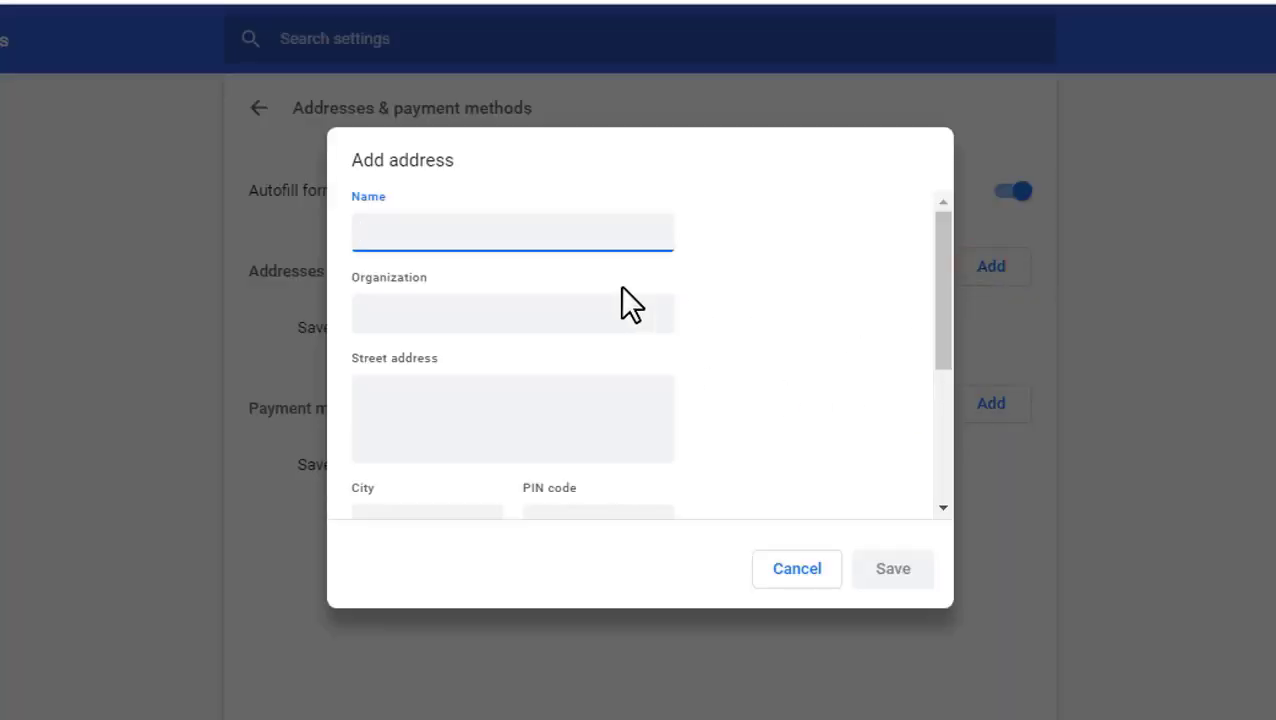
{"action": "left_click", "coordinate": [364, 233]}
{"action": "left_click", "coordinate": [370, 313]}
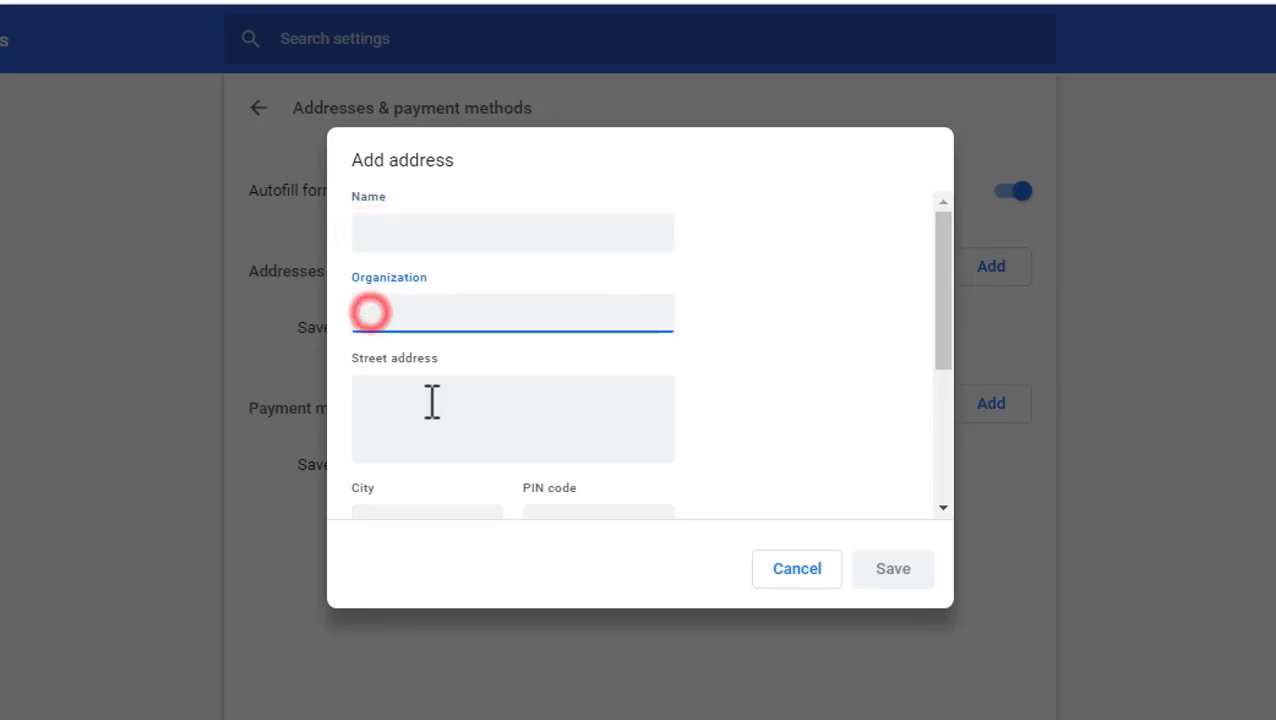
{"action": "left_click", "coordinate": [404, 418]}
{"action": "scroll", "coordinate": [407, 421], "scroll_direction": "down", "scroll_amount": 1}
{"action": "scroll", "coordinate": [407, 421], "scroll_direction": "down", "scroll_amount": 2}
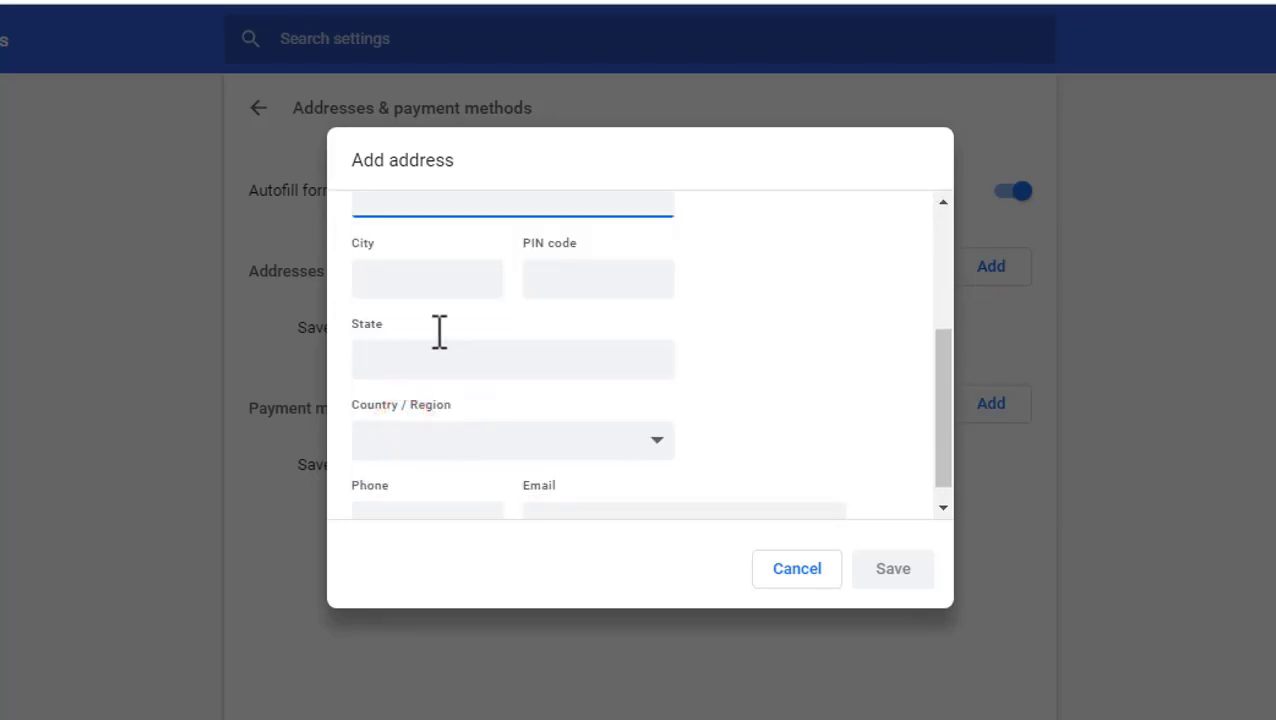
{"action": "left_click", "coordinate": [427, 276]}
{"action": "left_click", "coordinate": [541, 273]}
{"action": "left_click", "coordinate": [446, 355]}
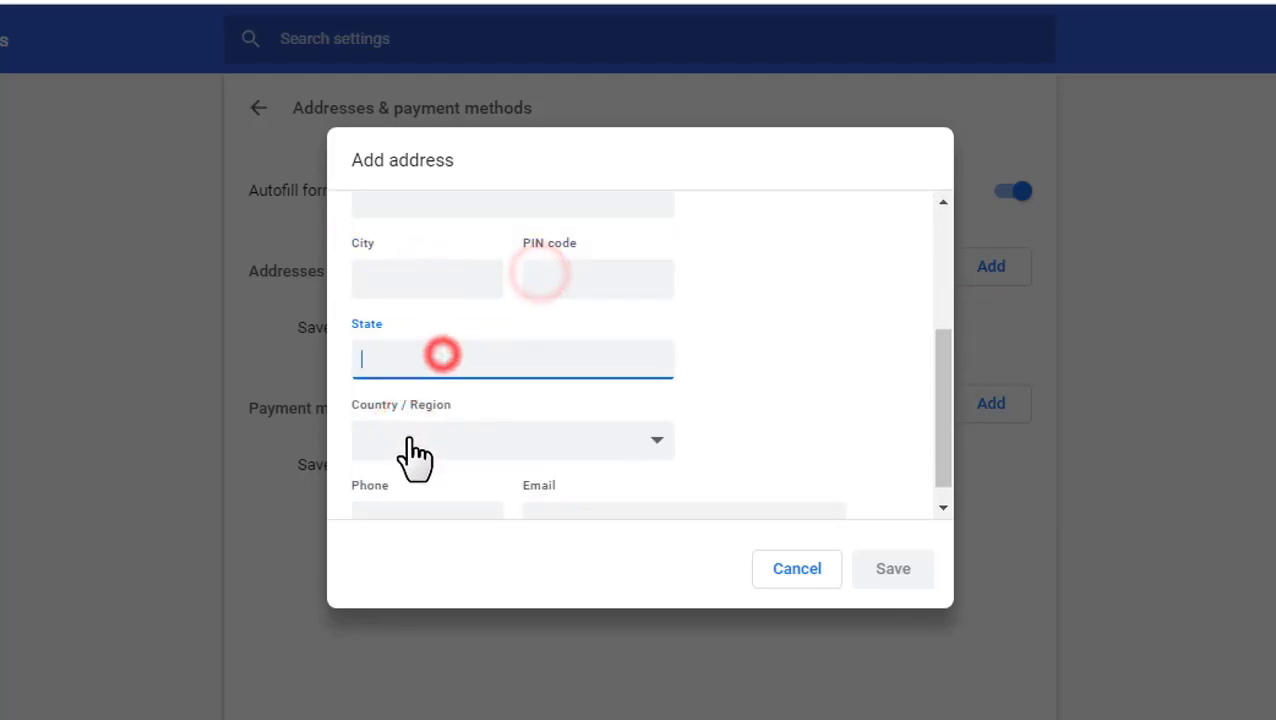
{"action": "left_click", "coordinate": [410, 440]}
{"action": "left_click", "coordinate": [297, 325]}
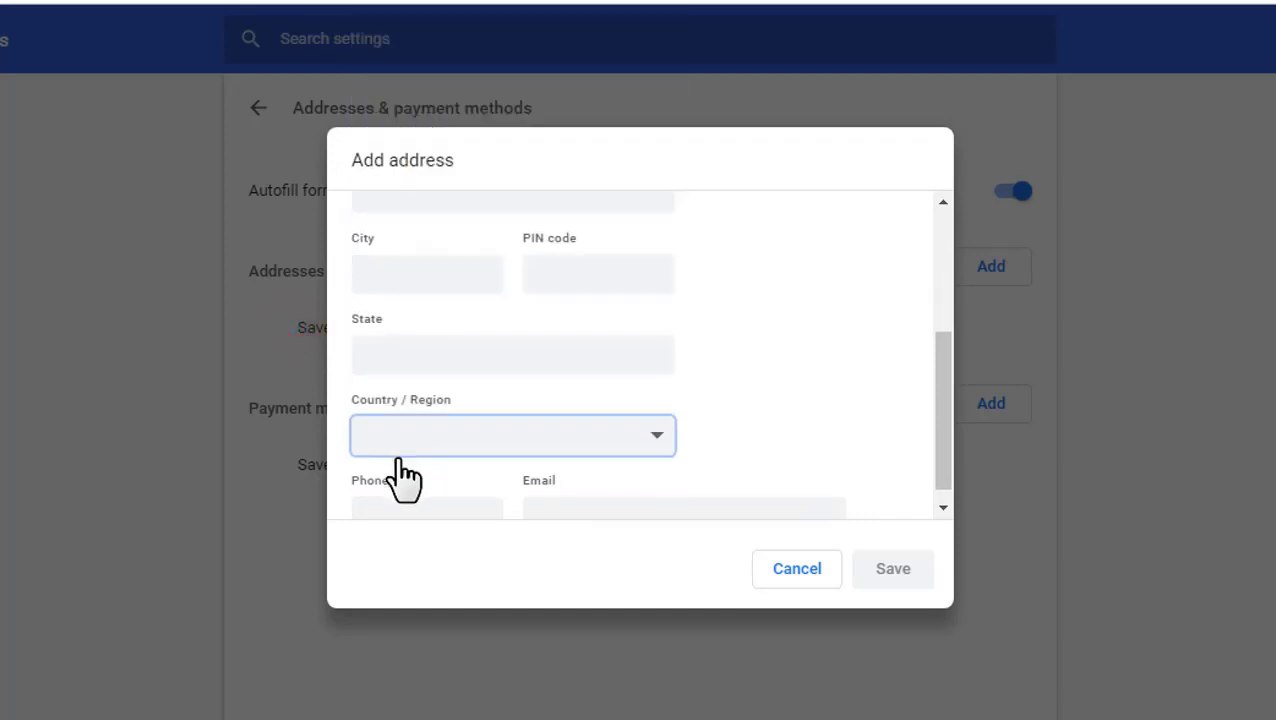
{"action": "scroll", "coordinate": [420, 482], "scroll_direction": "down", "scroll_amount": 1}
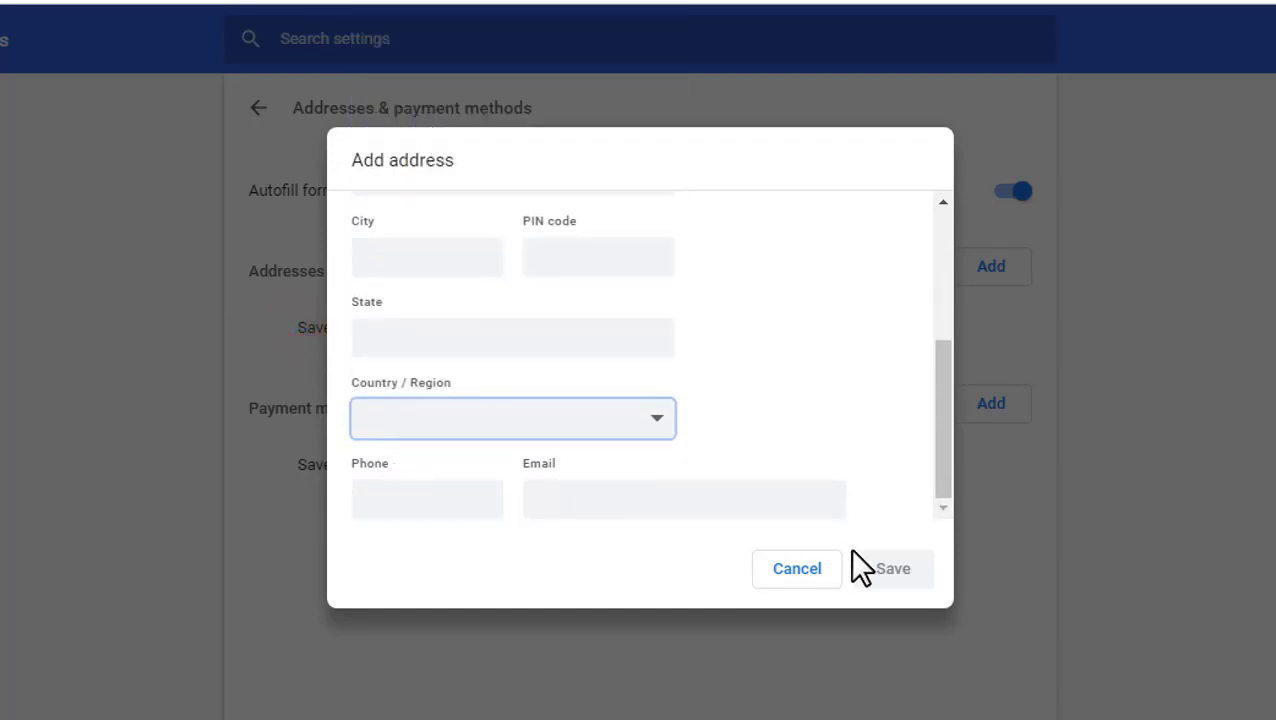
{"action": "left_click", "coordinate": [808, 572]}
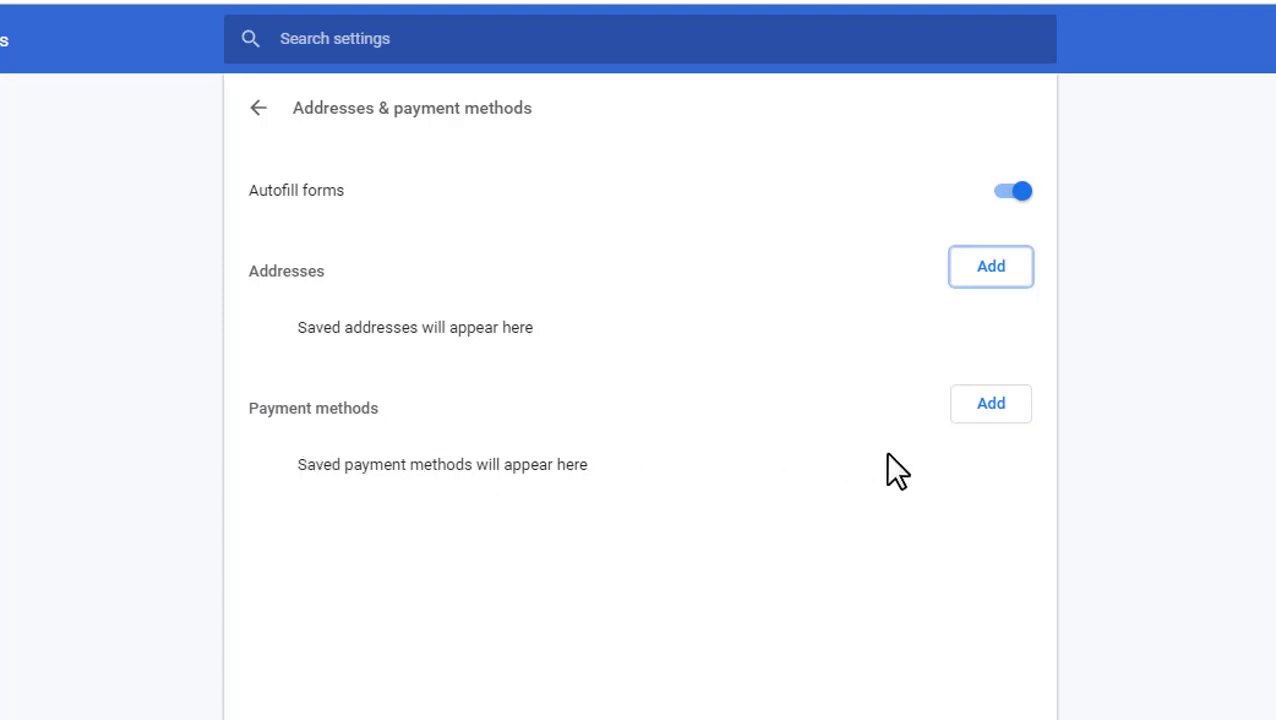
- Open the form for adding a payment card, examine its name, card number and expiration date fields, and close it without saving
{"action": "left_click", "coordinate": [991, 403]}
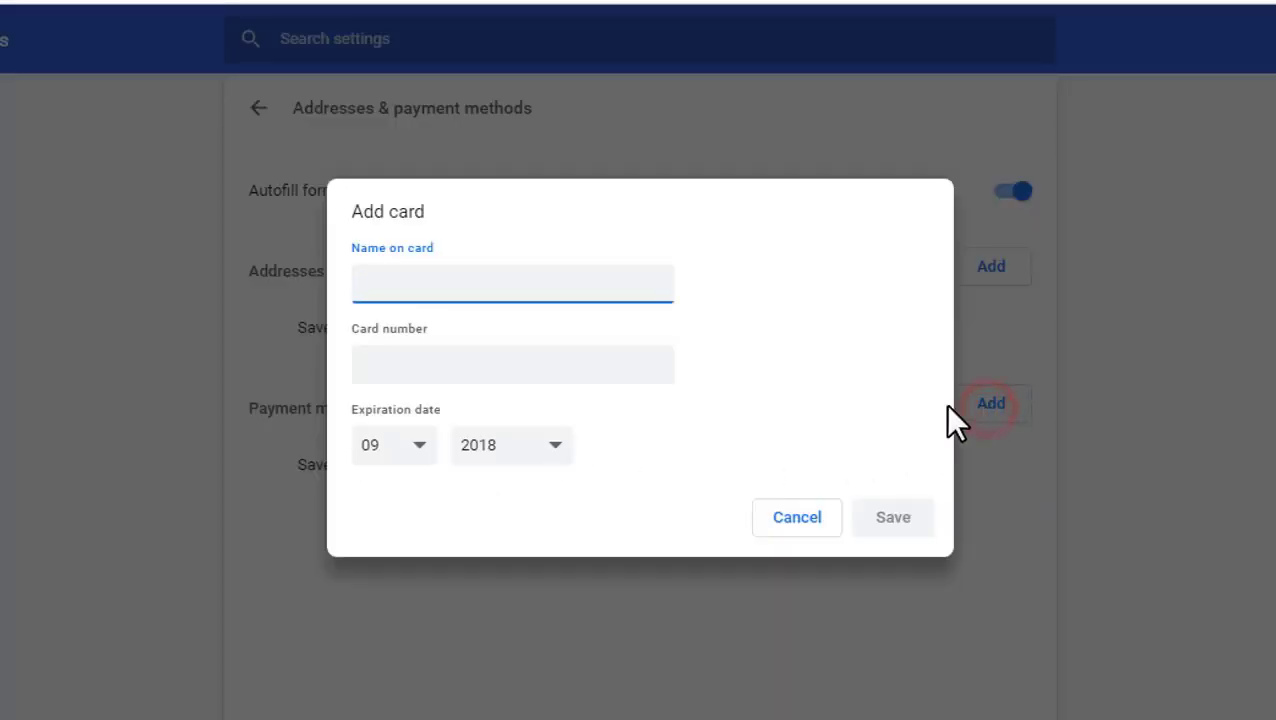
{"action": "left_click", "coordinate": [381, 283]}
{"action": "left_click", "coordinate": [384, 368]}
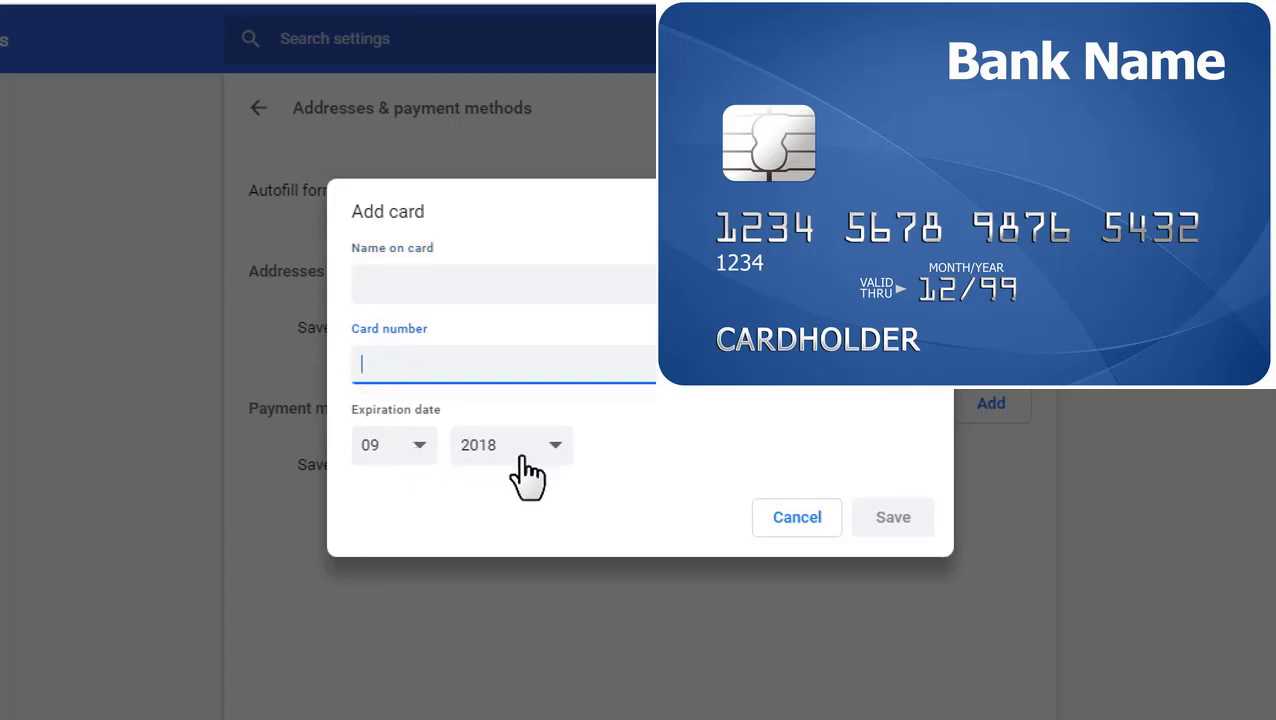
{"action": "left_click", "coordinate": [797, 520]}
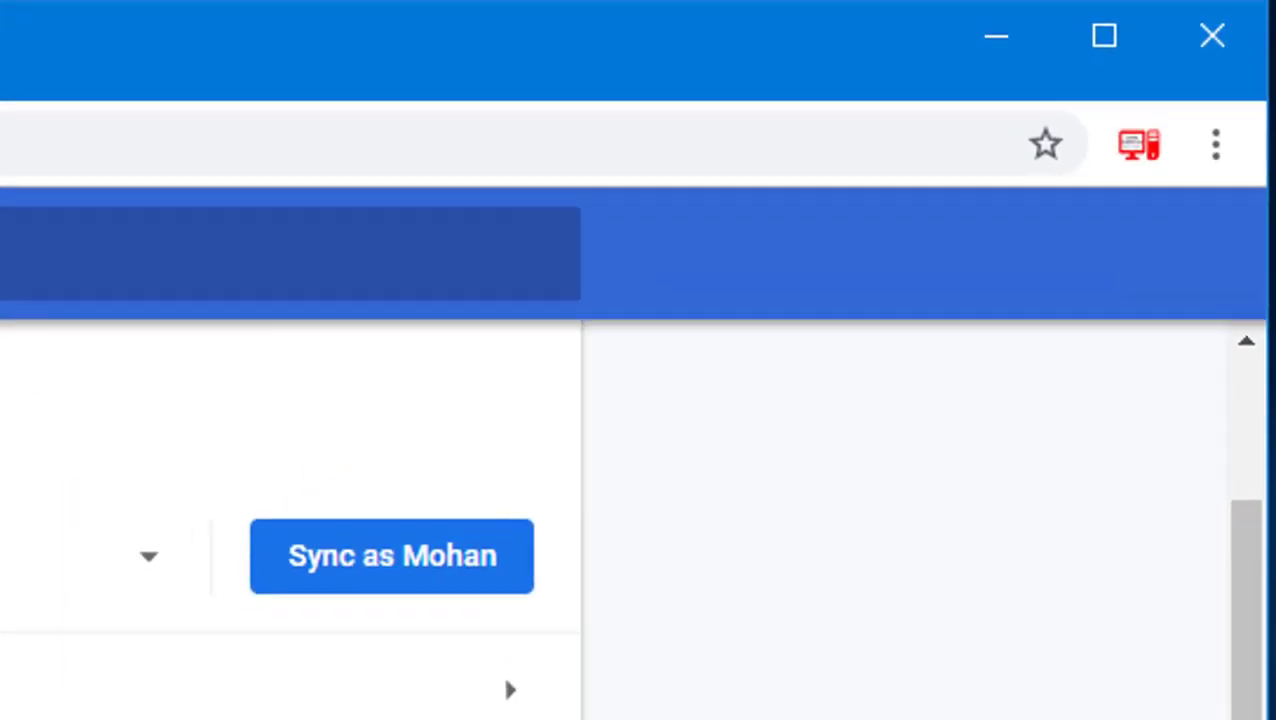
- Open the Chrome name and picture settings, try the red silhouette, choose the green one as profile picture, and return to the main settings
{"action": "left_click", "coordinate": [826, 604]}
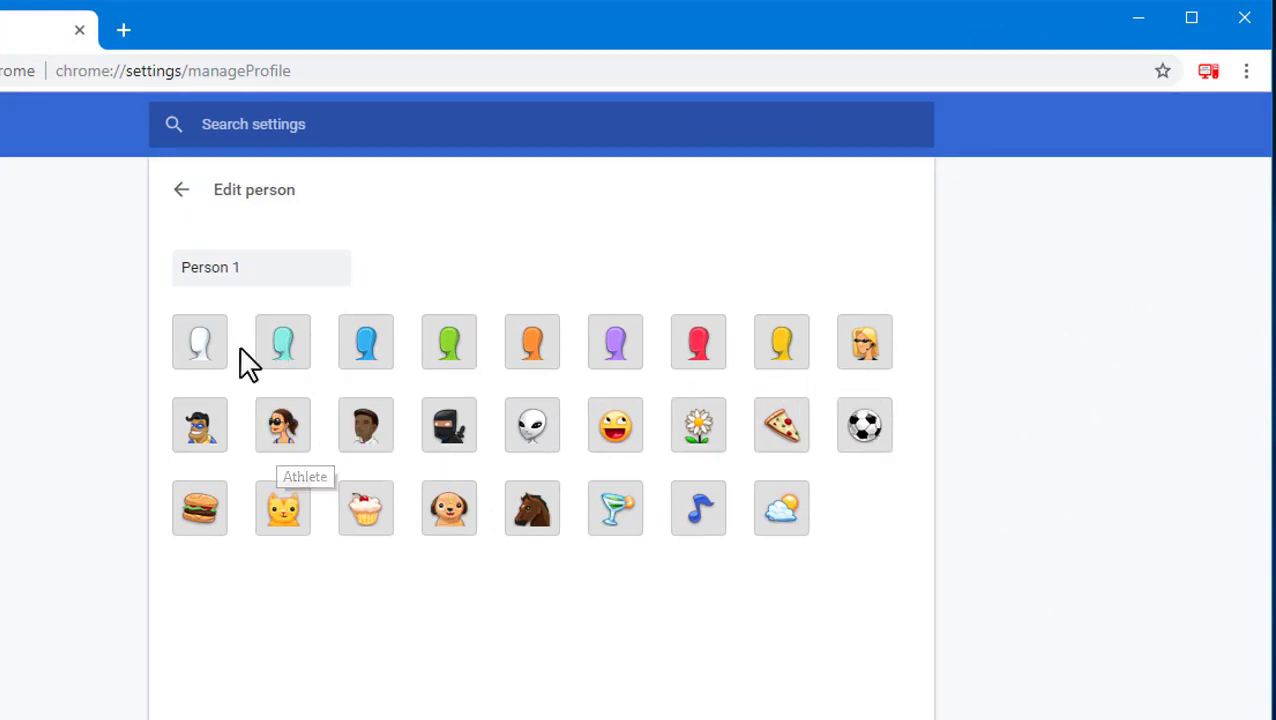
{"action": "left_click", "coordinate": [702, 346]}
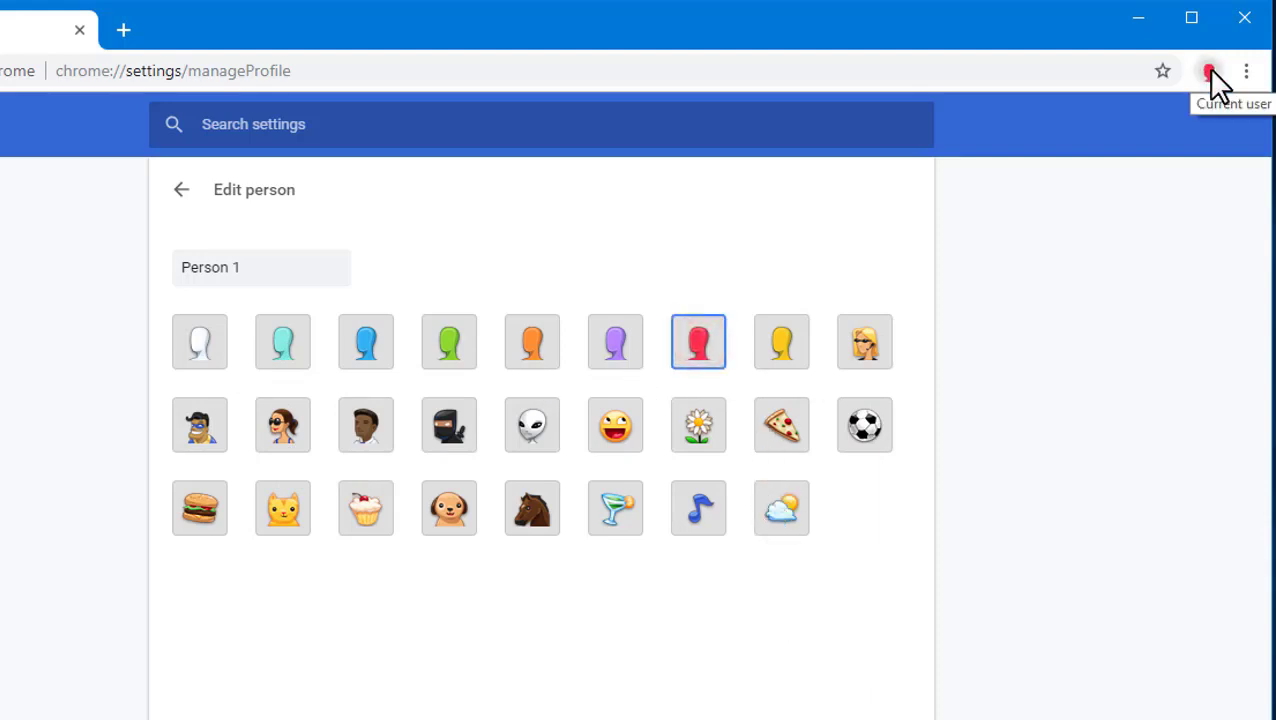
{"action": "left_click", "coordinate": [444, 348]}
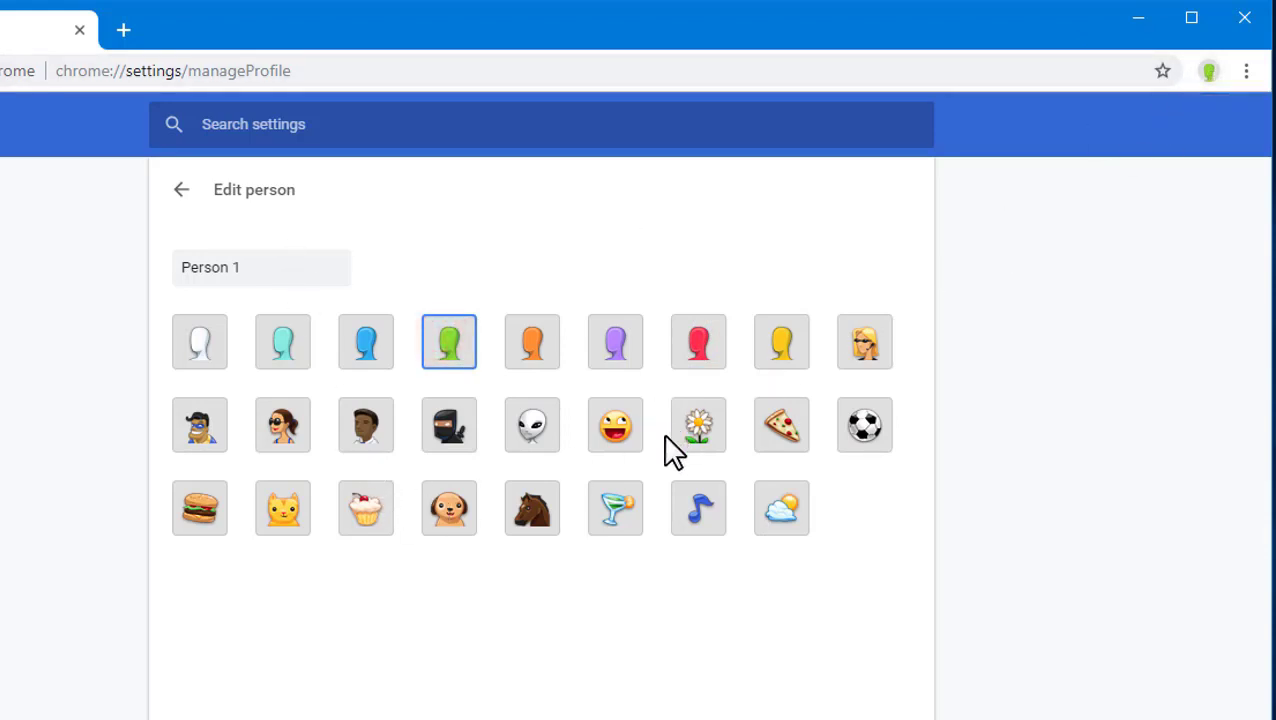
{"action": "left_click", "coordinate": [192, 262]}
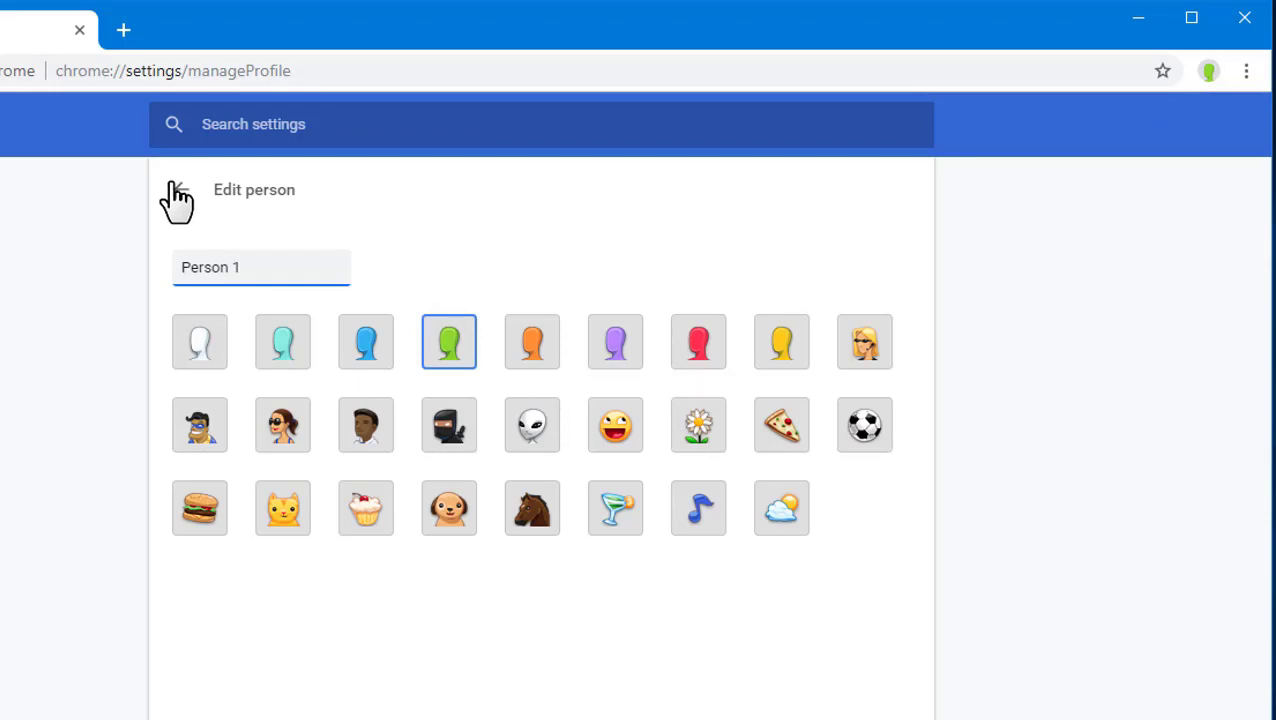
{"action": "left_click", "coordinate": [178, 194]}
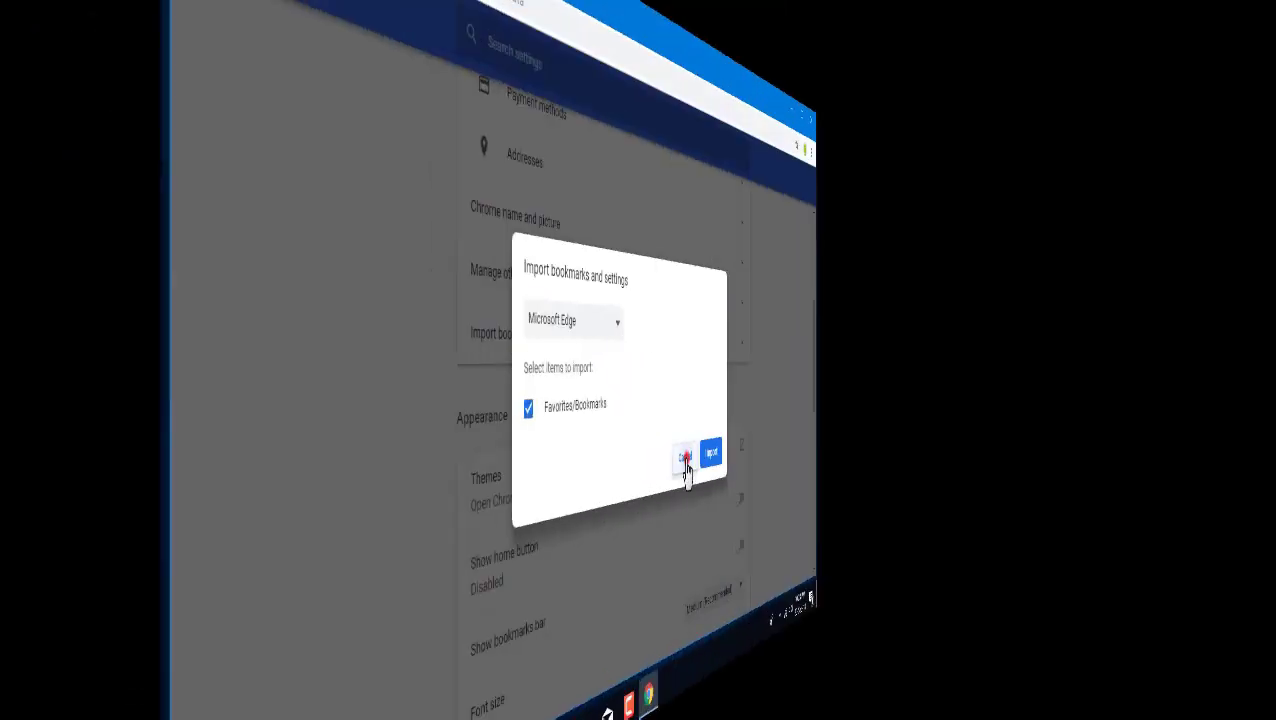
- Open the bookmarks and settings import, examine the items offered for Mozilla Firefox, and close it without importing
{"action": "left_click", "coordinate": [685, 460]}
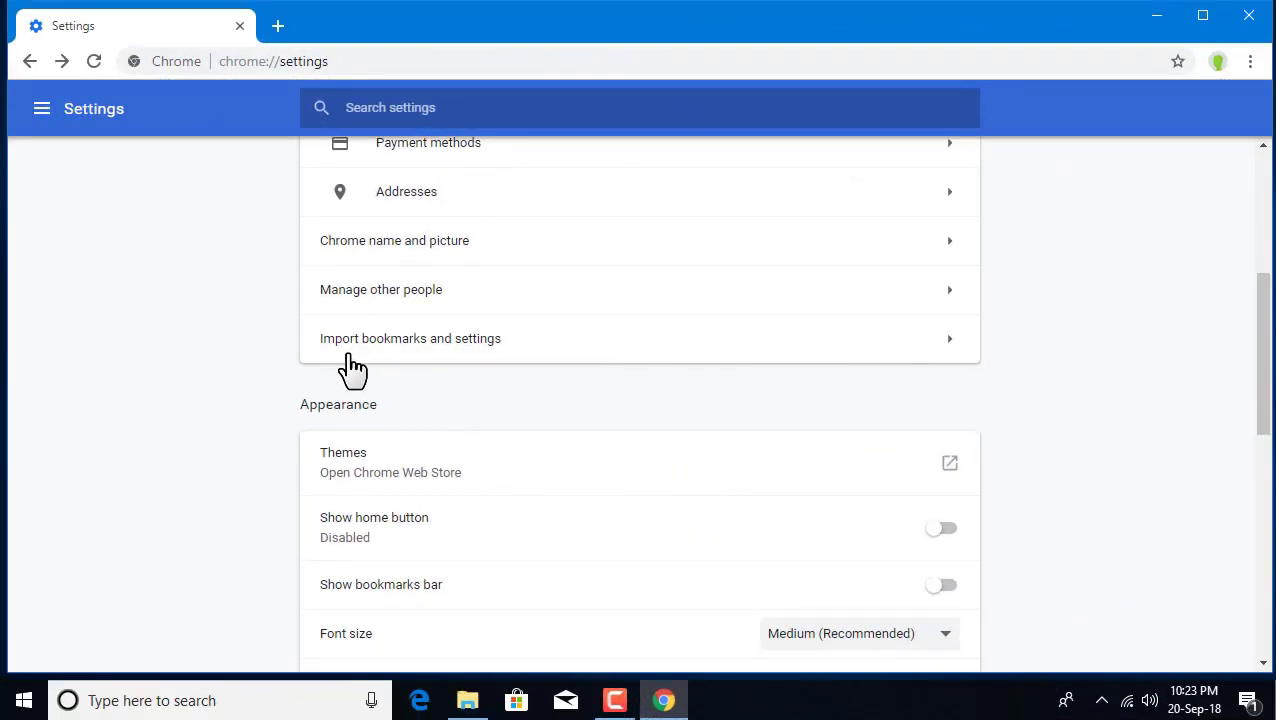
{"action": "left_click", "coordinate": [949, 345]}
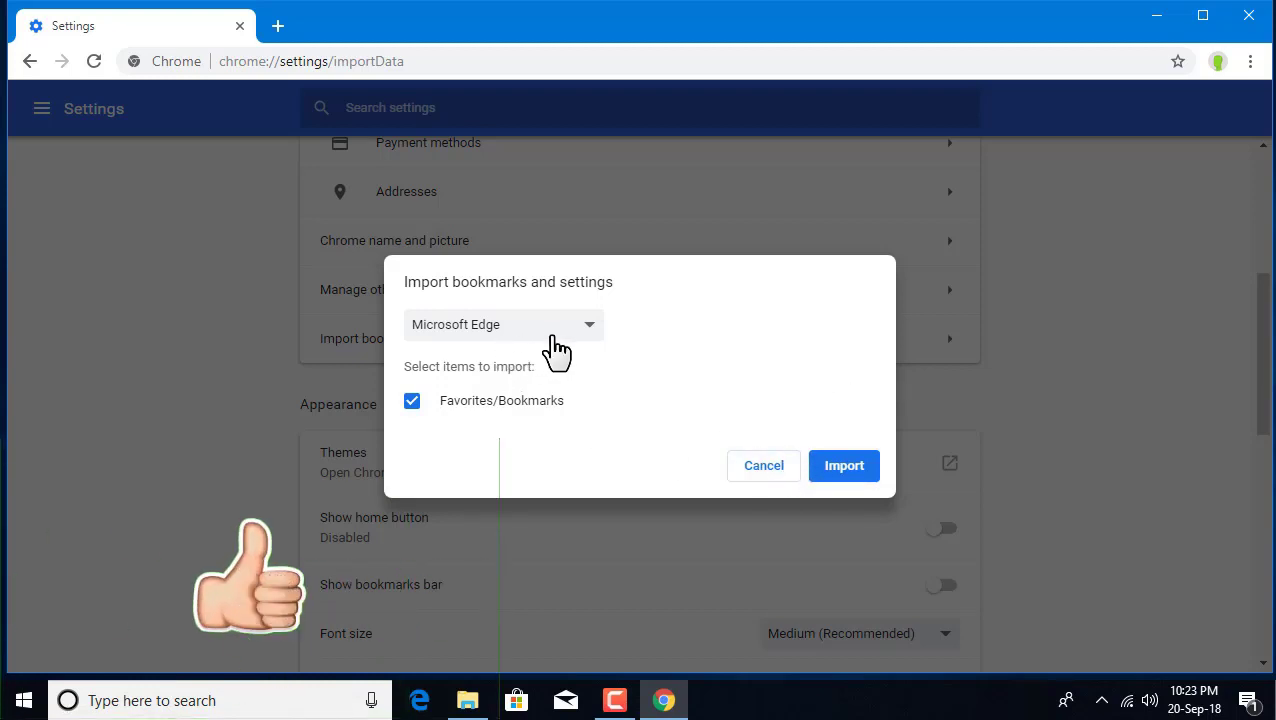
{"action": "left_click", "coordinate": [565, 340]}
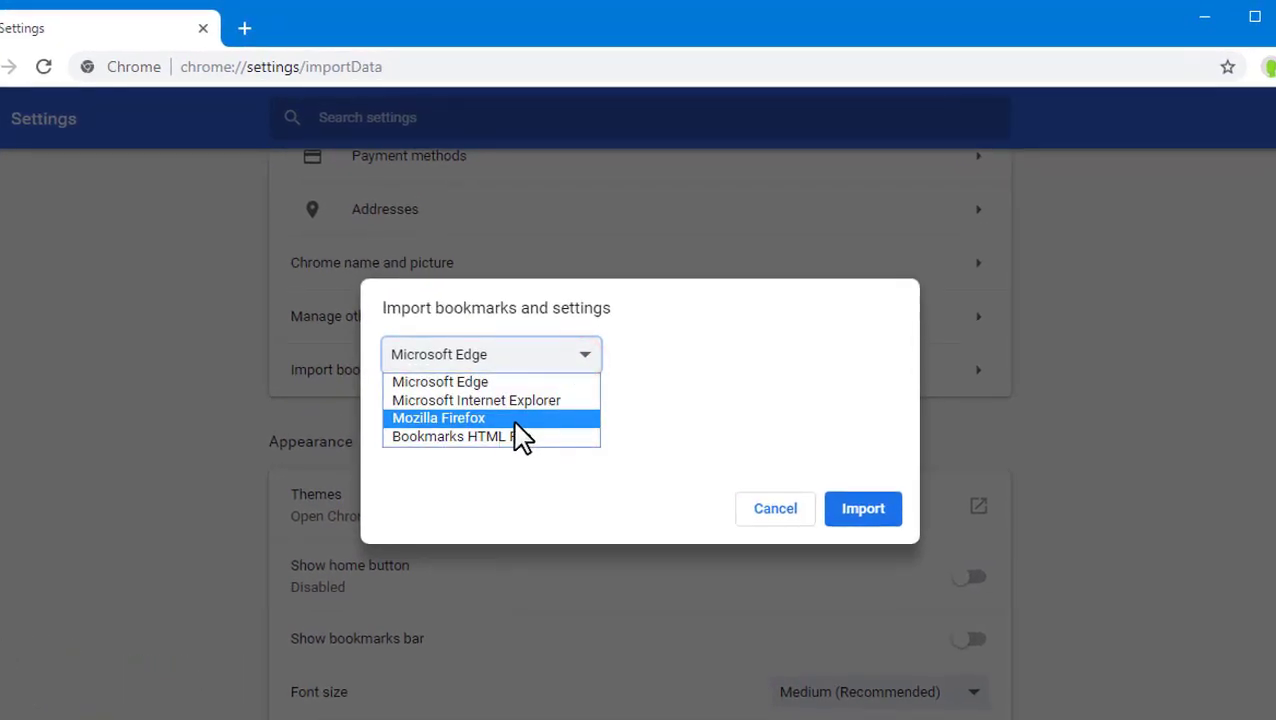
{"action": "left_click", "coordinate": [478, 417]}
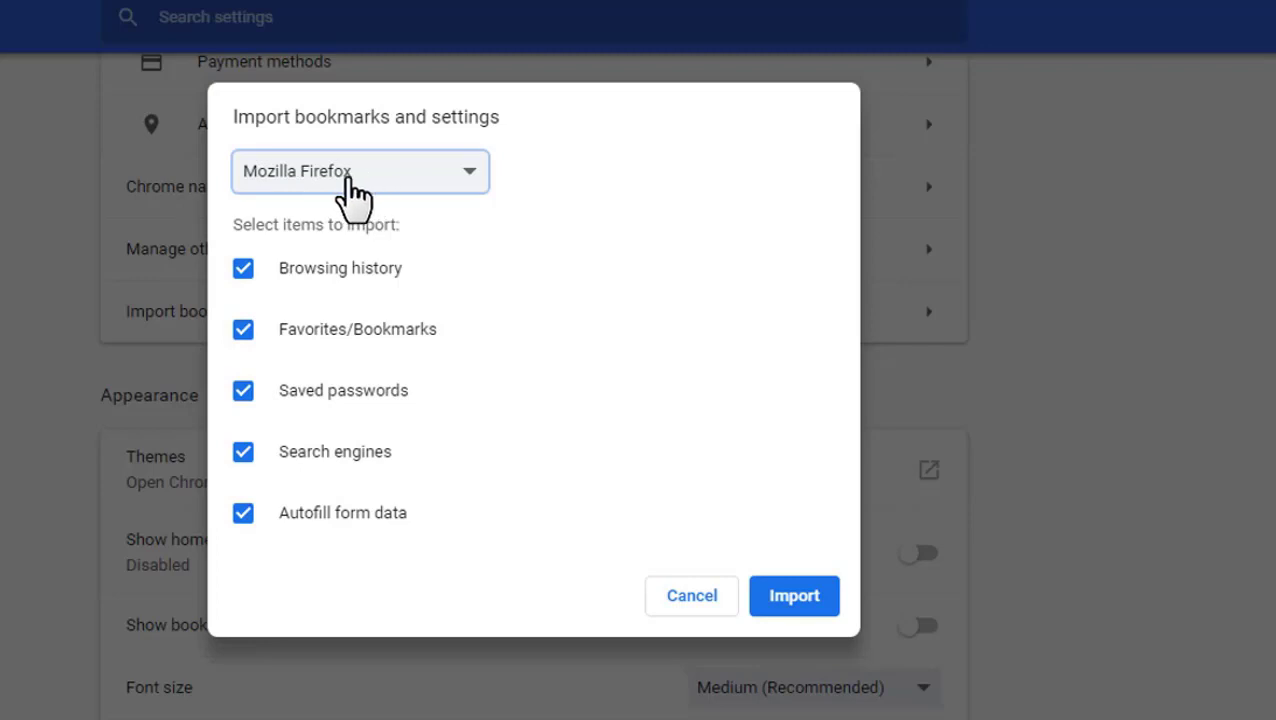
{"action": "left_click", "coordinate": [710, 598]}
- Browse the Chrome Web Store themes from the Appearance settings, view the Black red shards theme, and return to the settings
{"action": "scroll", "coordinate": [675, 600], "scroll_direction": "down", "scroll_amount": 3}
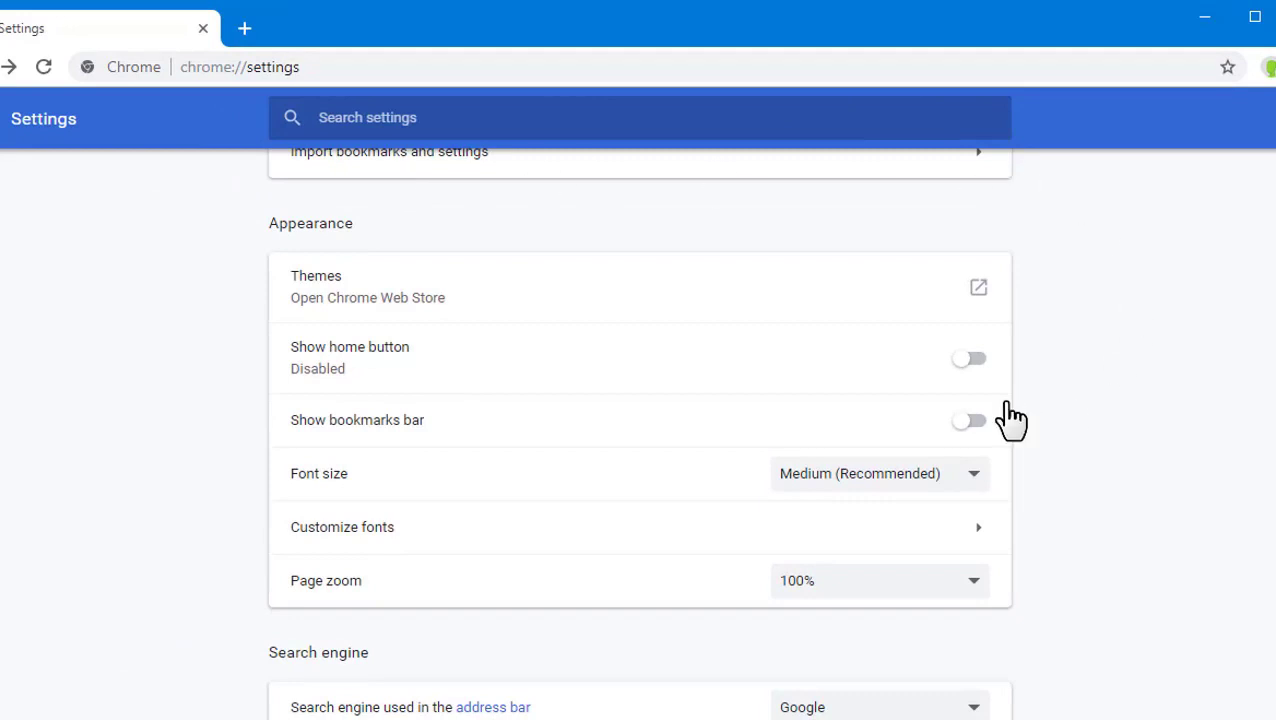
{"action": "left_click", "coordinate": [980, 287]}
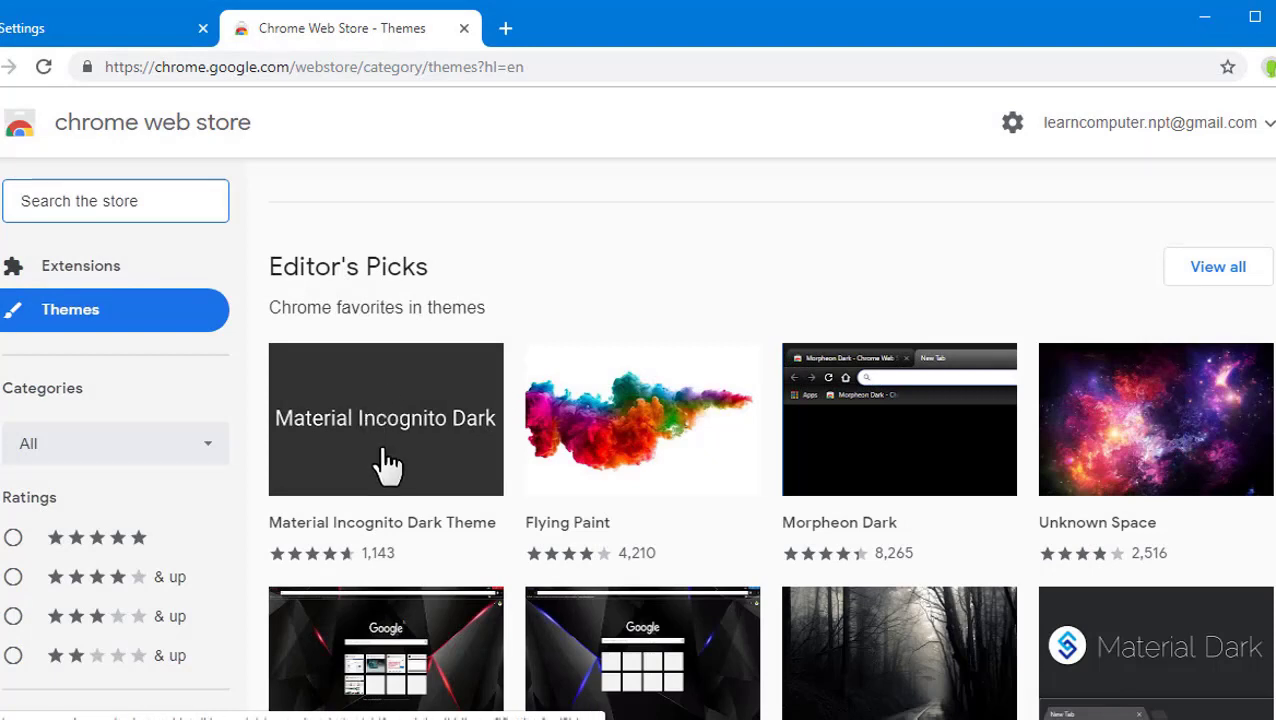
{"action": "scroll", "coordinate": [405, 463], "scroll_direction": "down", "scroll_amount": 2}
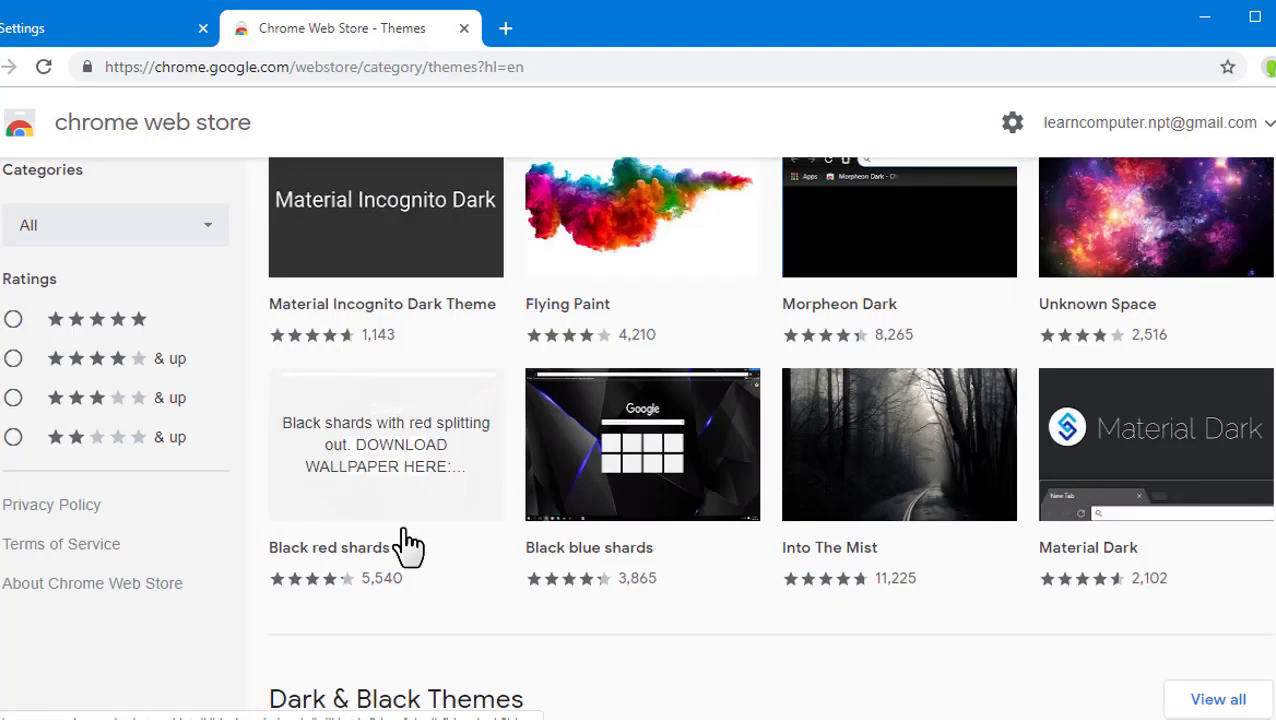
{"action": "left_click", "coordinate": [406, 462]}
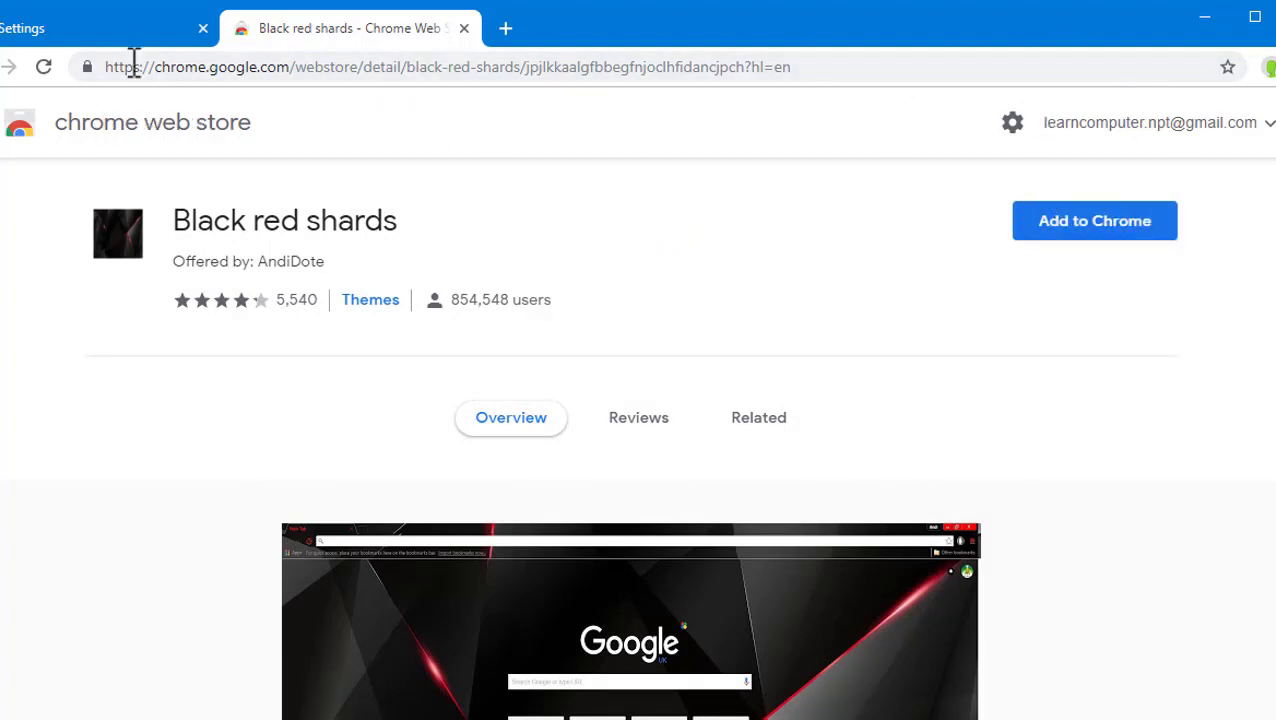
{"action": "left_click", "coordinate": [120, 26]}
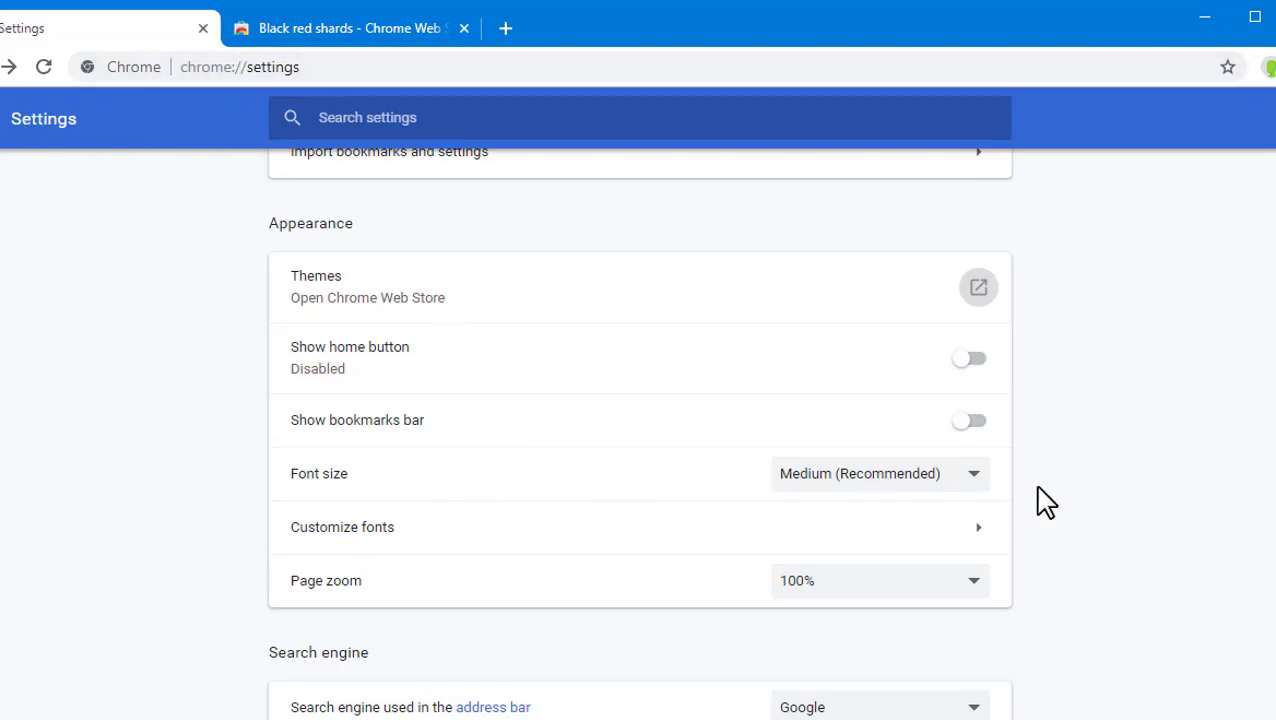
- Try the Small, Large and Very large font sizes, and return the font size to Medium (Recommended)
{"action": "left_click", "coordinate": [986, 477]}
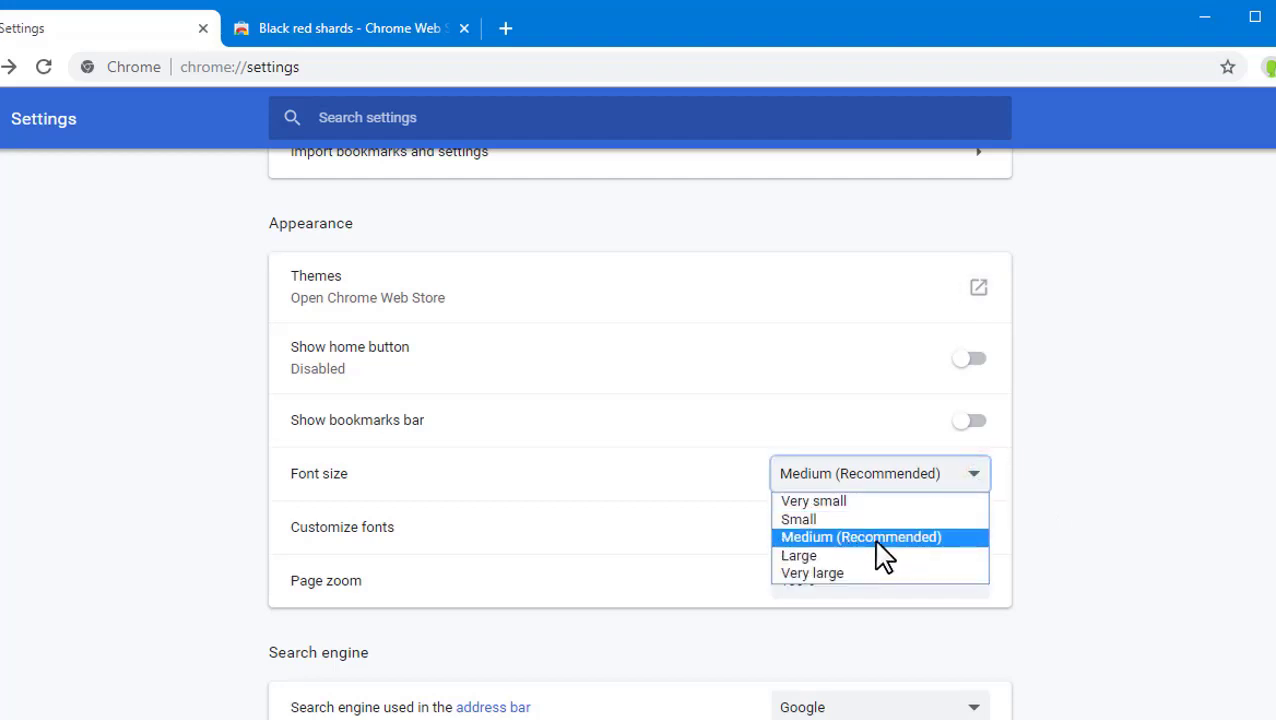
{"action": "left_click", "coordinate": [804, 519]}
{"action": "left_click", "coordinate": [836, 487]}
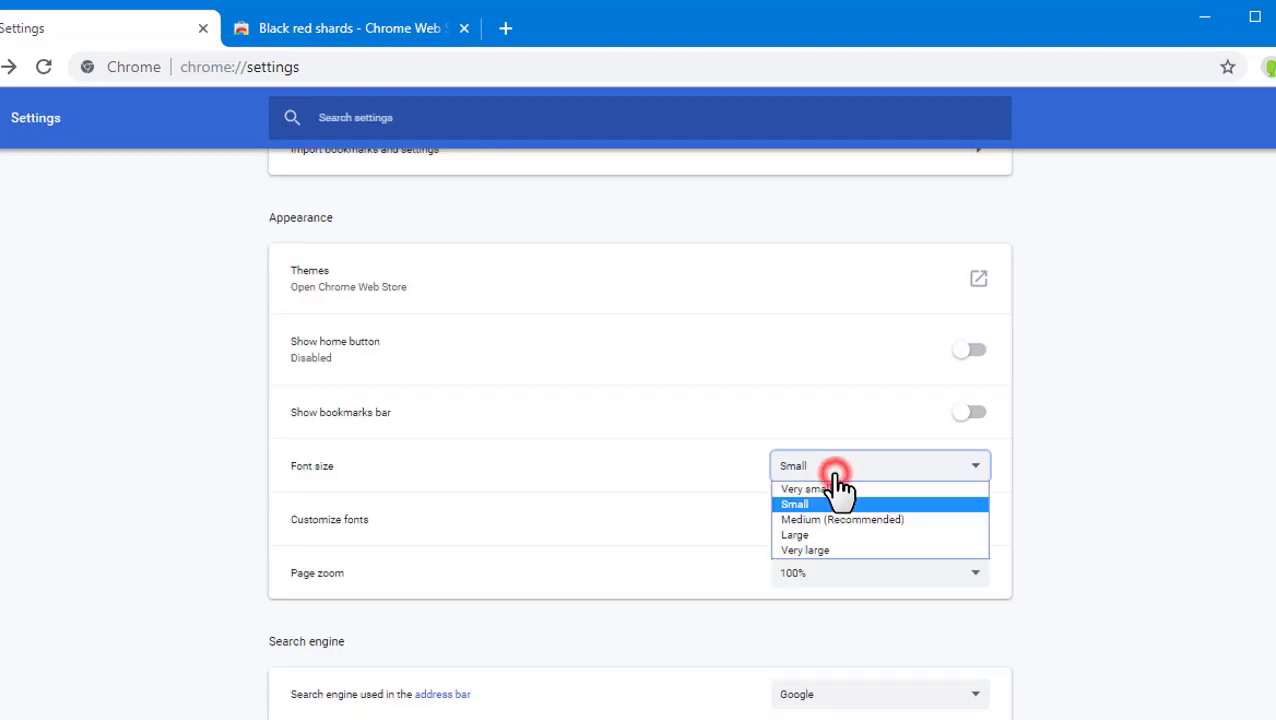
{"action": "left_click", "coordinate": [795, 538]}
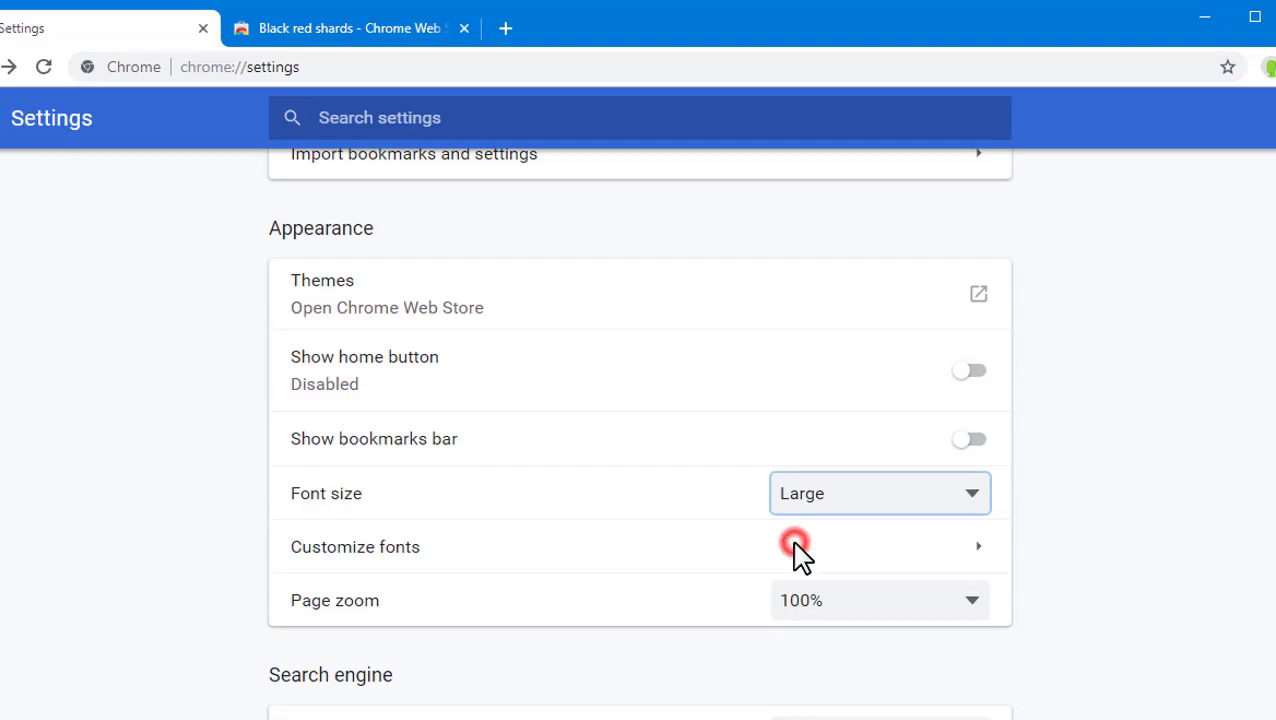
{"action": "left_click", "coordinate": [847, 510]}
{"action": "left_click", "coordinate": [833, 612]}
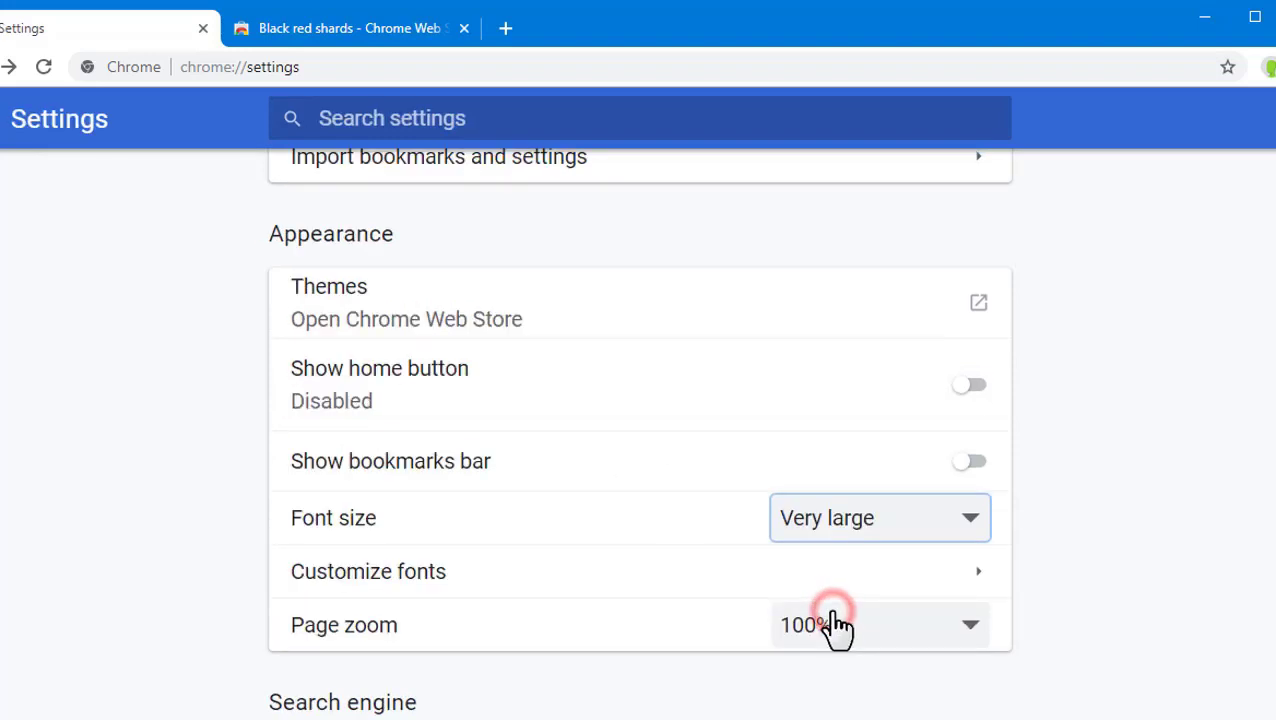
{"action": "left_click", "coordinate": [880, 538]}
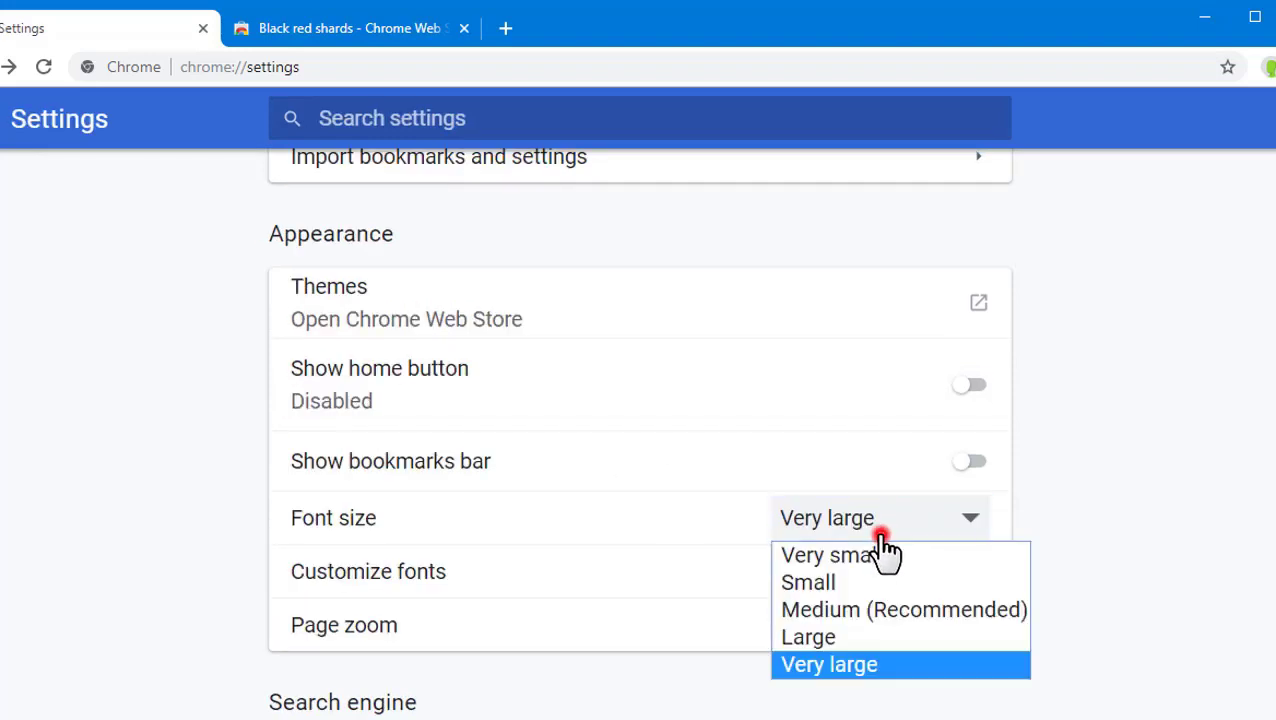
{"action": "left_click", "coordinate": [842, 609]}
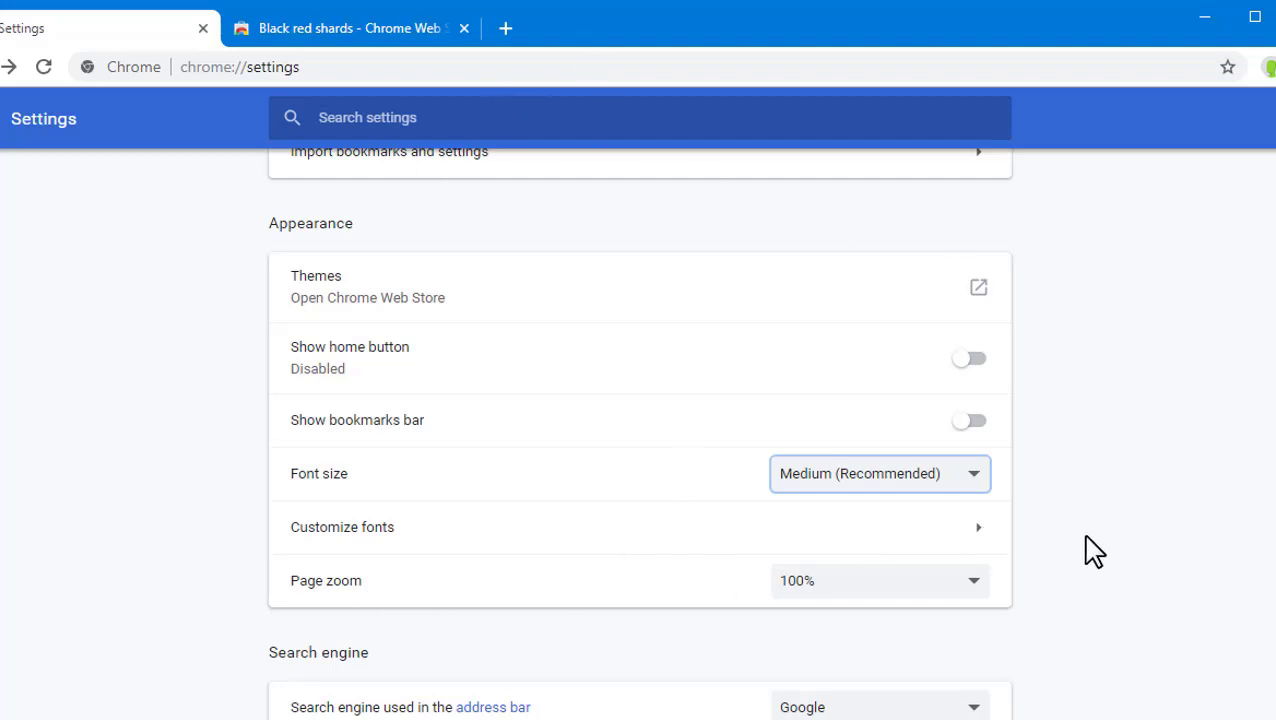
- Try a page zoom of 200% and then 80% in the Appearance settings
{"action": "left_click", "coordinate": [965, 590]}
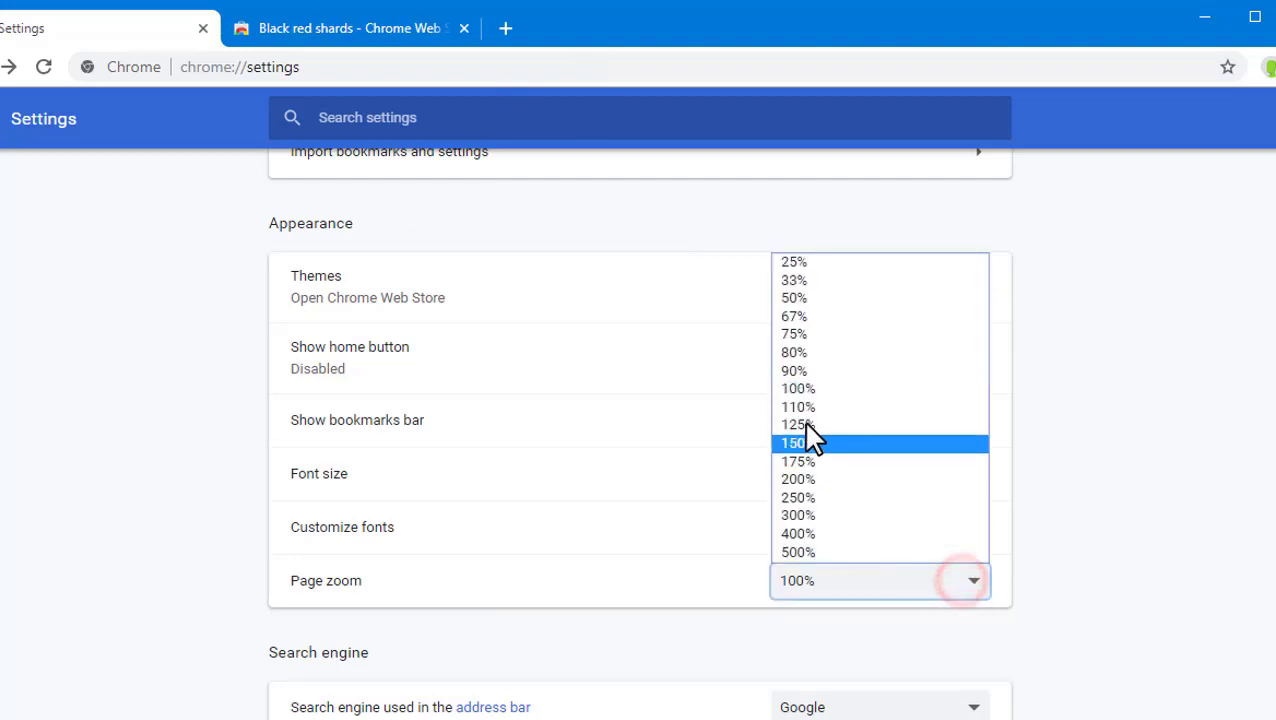
{"action": "left_click", "coordinate": [806, 480]}
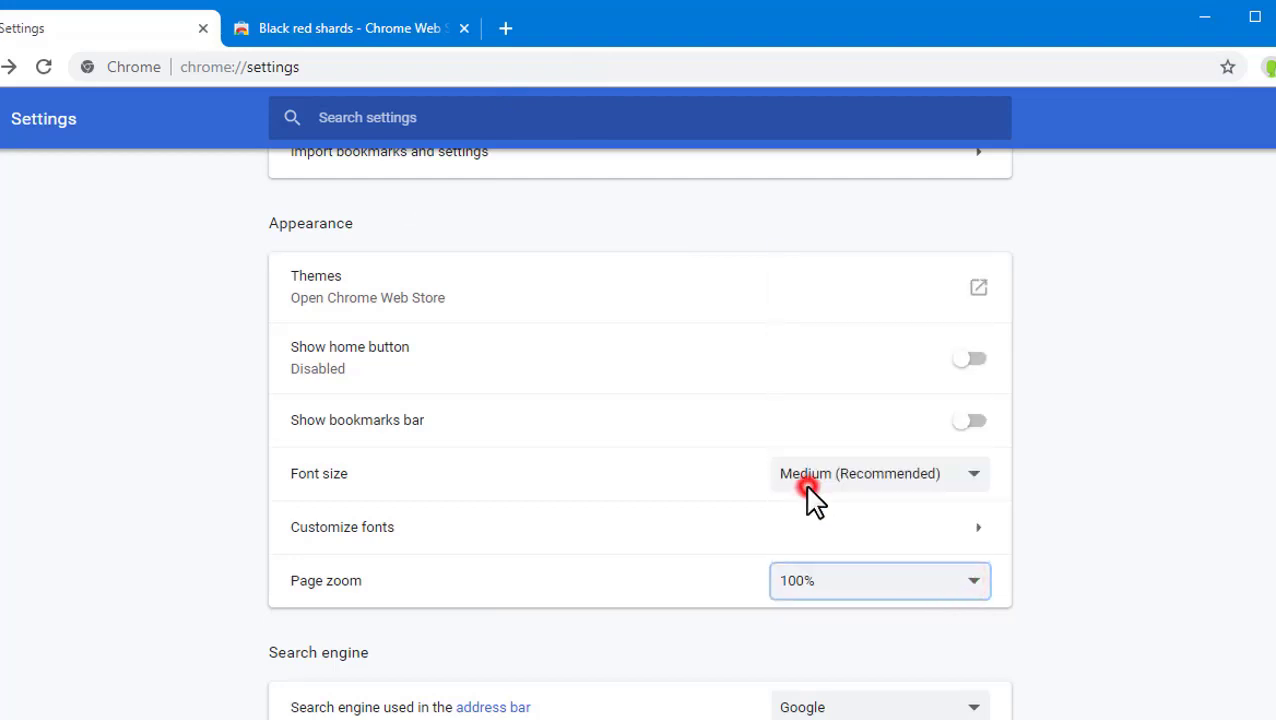
{"action": "scroll", "coordinate": [1022, 578], "scroll_direction": "down", "scroll_amount": 2}
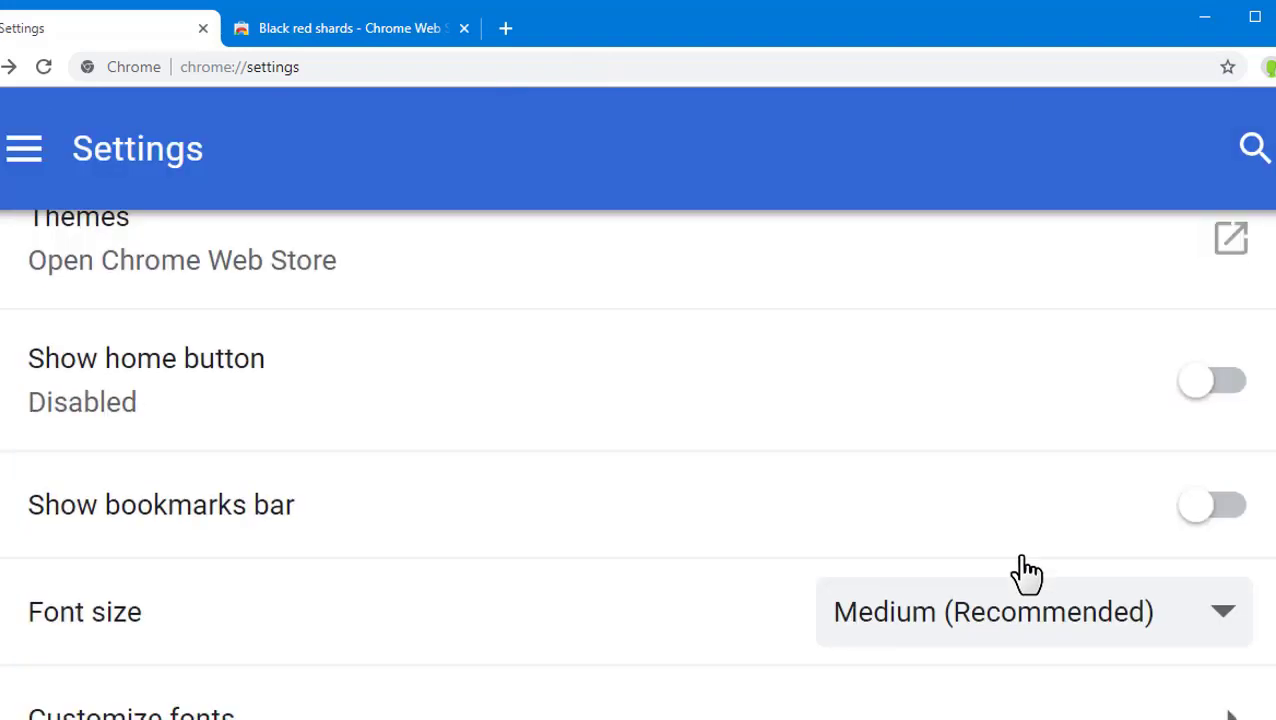
{"action": "scroll", "coordinate": [1048, 600], "scroll_direction": "down", "scroll_amount": 2}
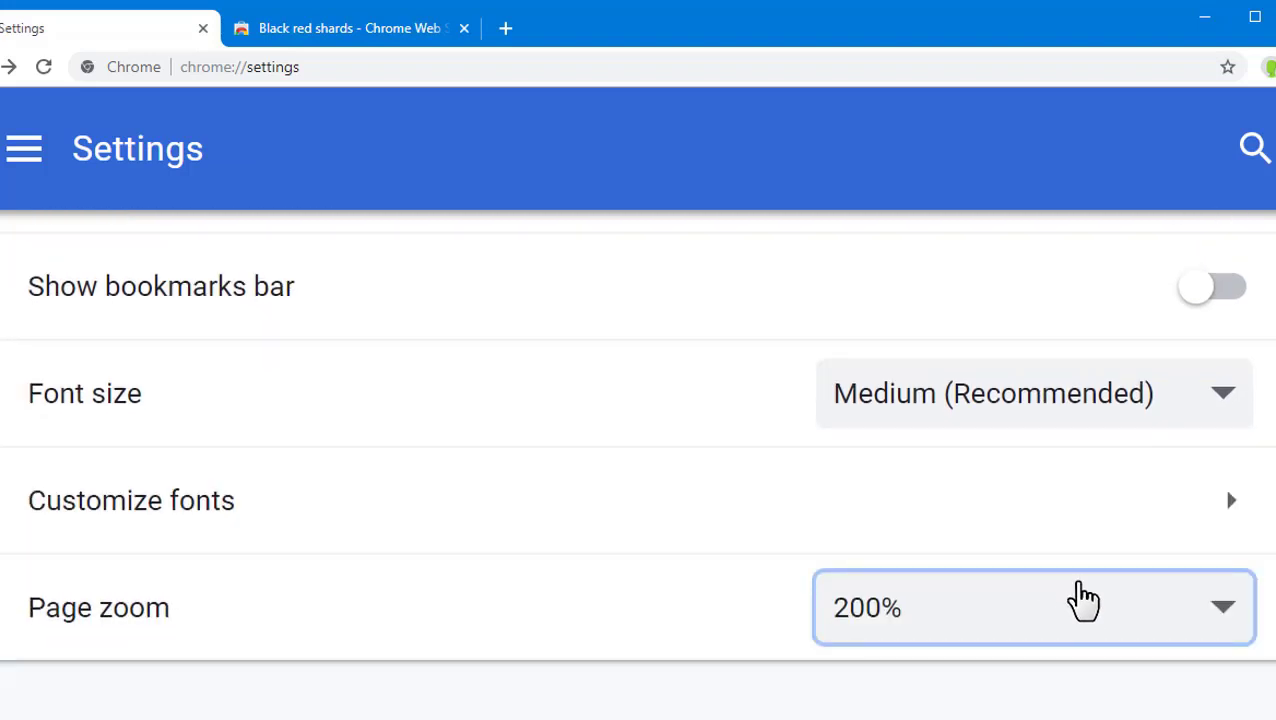
{"action": "left_click", "coordinate": [1082, 600]}
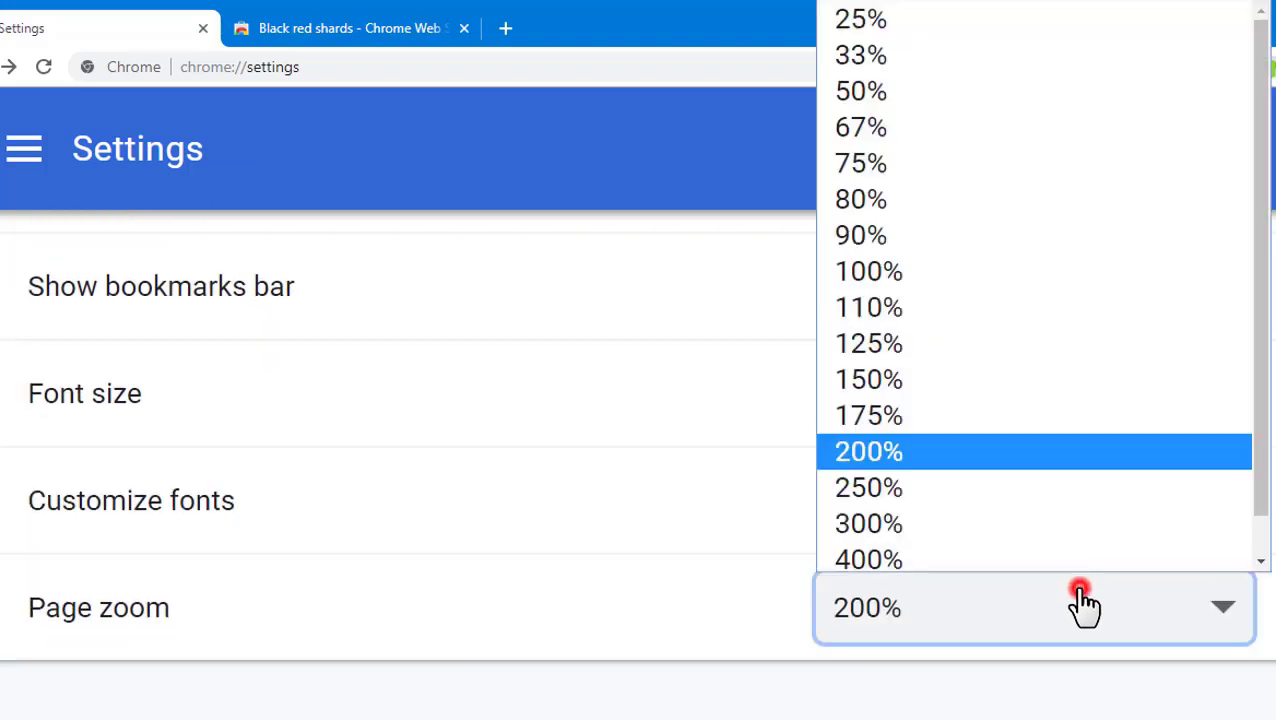
{"action": "left_click", "coordinate": [870, 193]}
{"action": "left_click", "coordinate": [854, 407]}
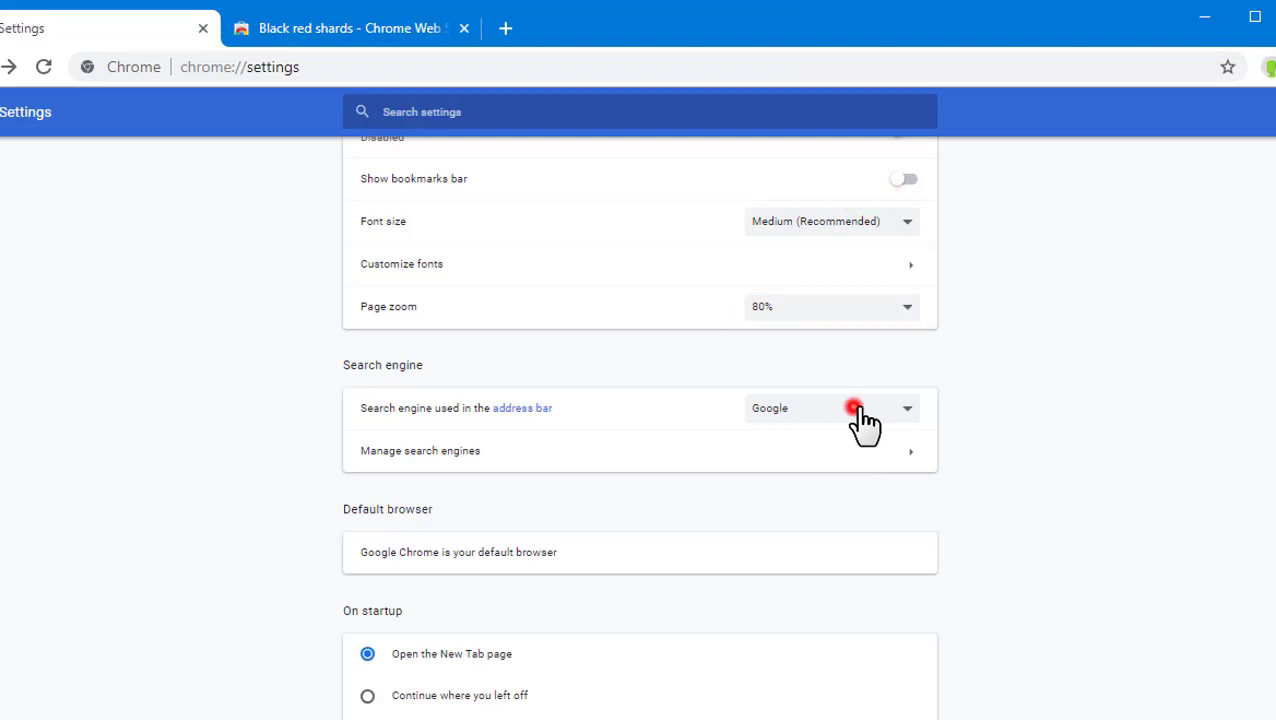
- Set the page zoom to 100% and raise it to 110%
{"action": "left_click", "coordinate": [846, 306]}
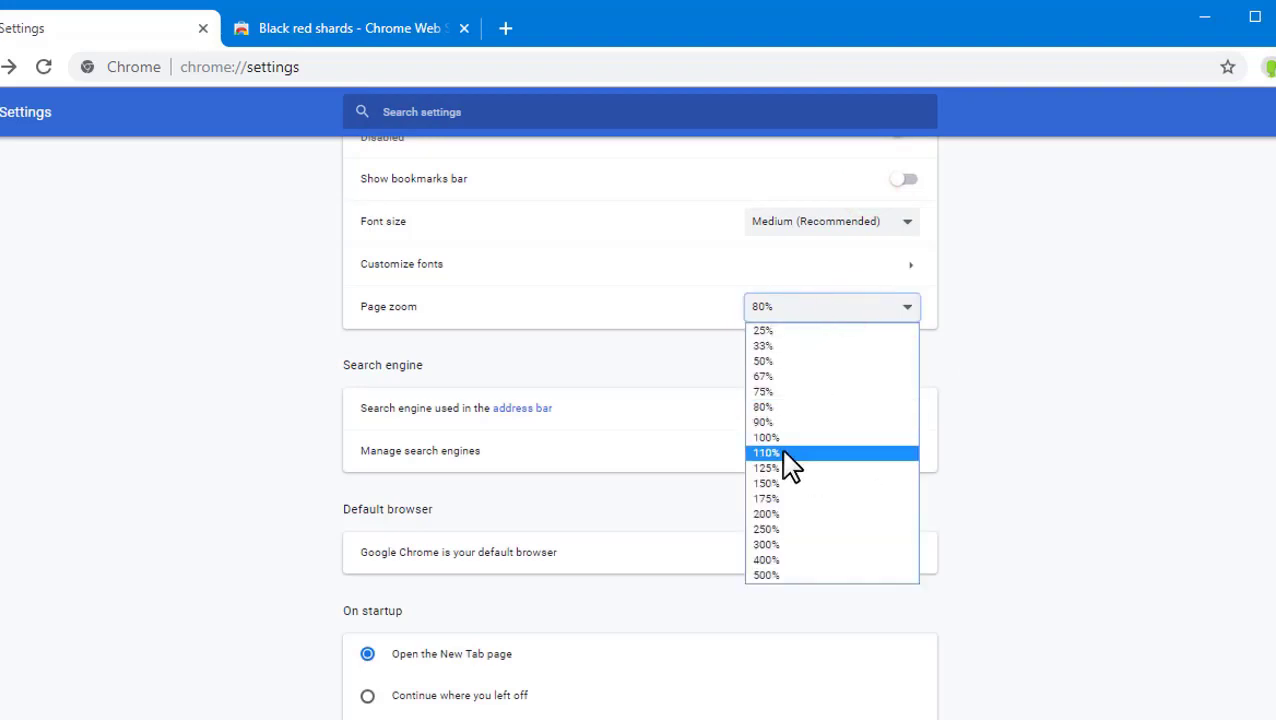
{"action": "left_click", "coordinate": [780, 441]}
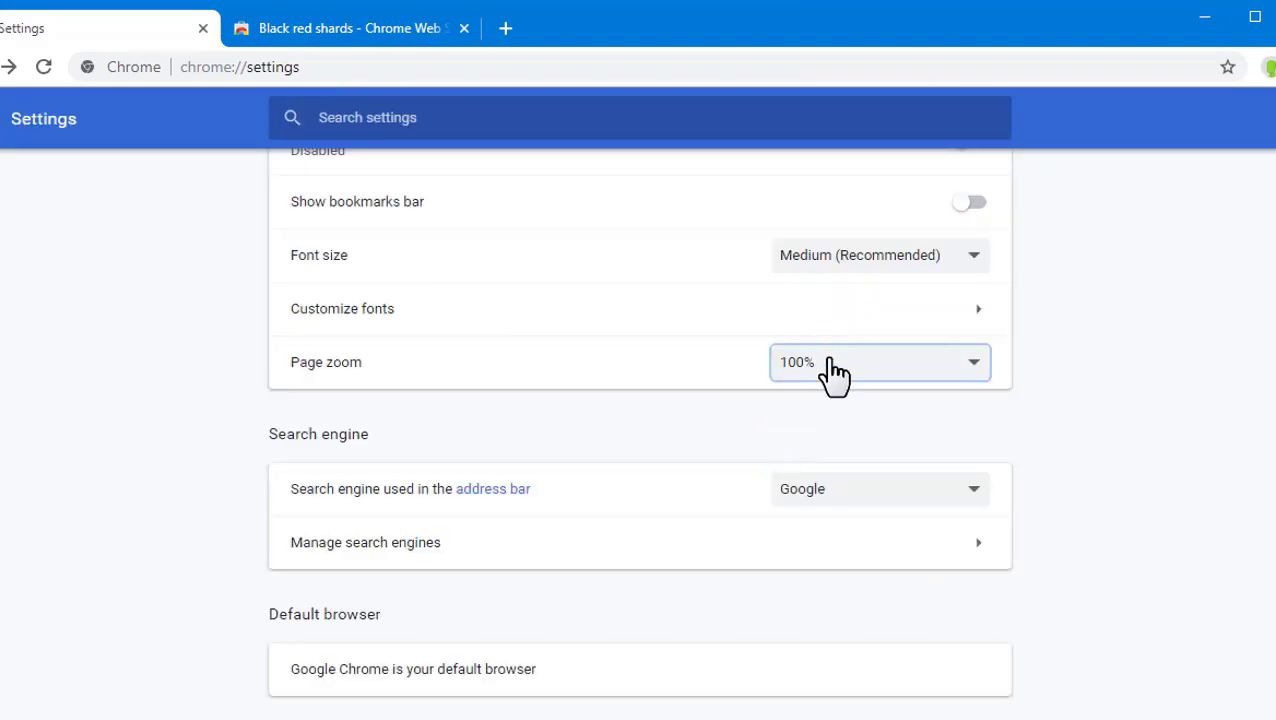
{"action": "left_click", "coordinate": [841, 362]}
{"action": "left_click", "coordinate": [804, 535]}
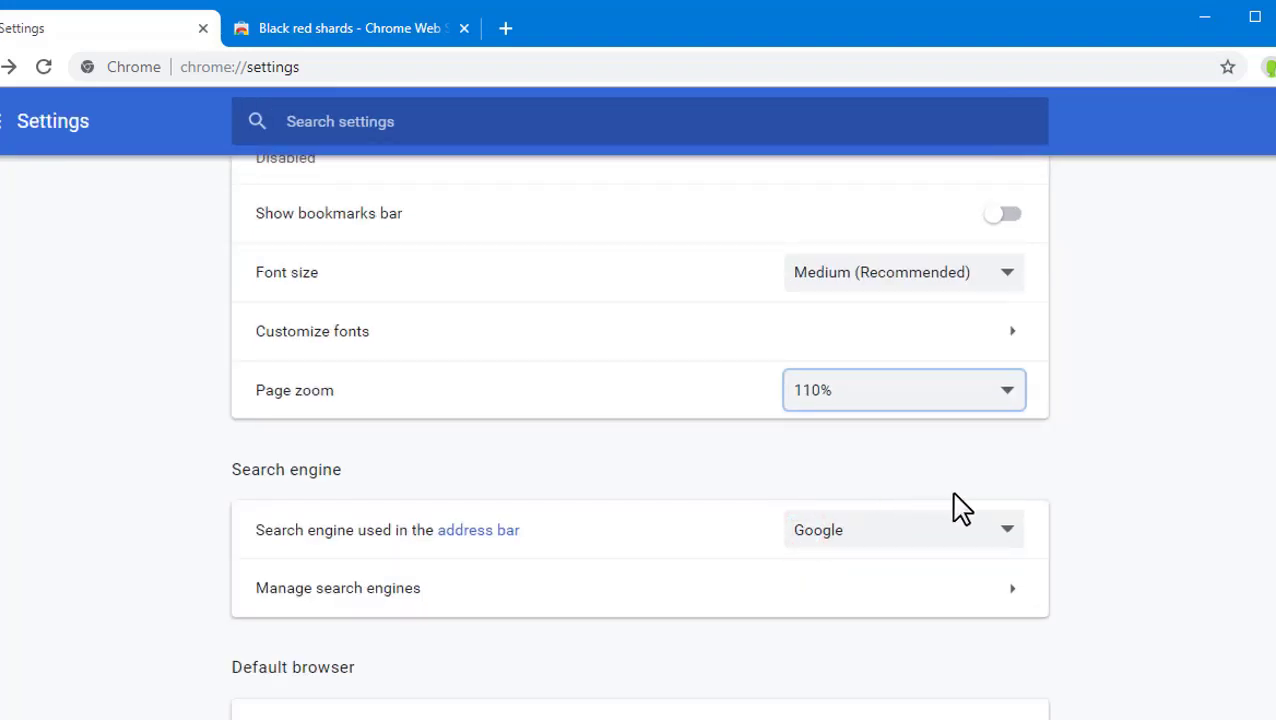
- Zoom the current settings page out to 90% and reset it to the default zoom
{"action": "key", "text": "ctrl+minus"}
{"action": "key", "text": "ctrl+minus"}
{"action": "key", "text": "ctrl+minus"}
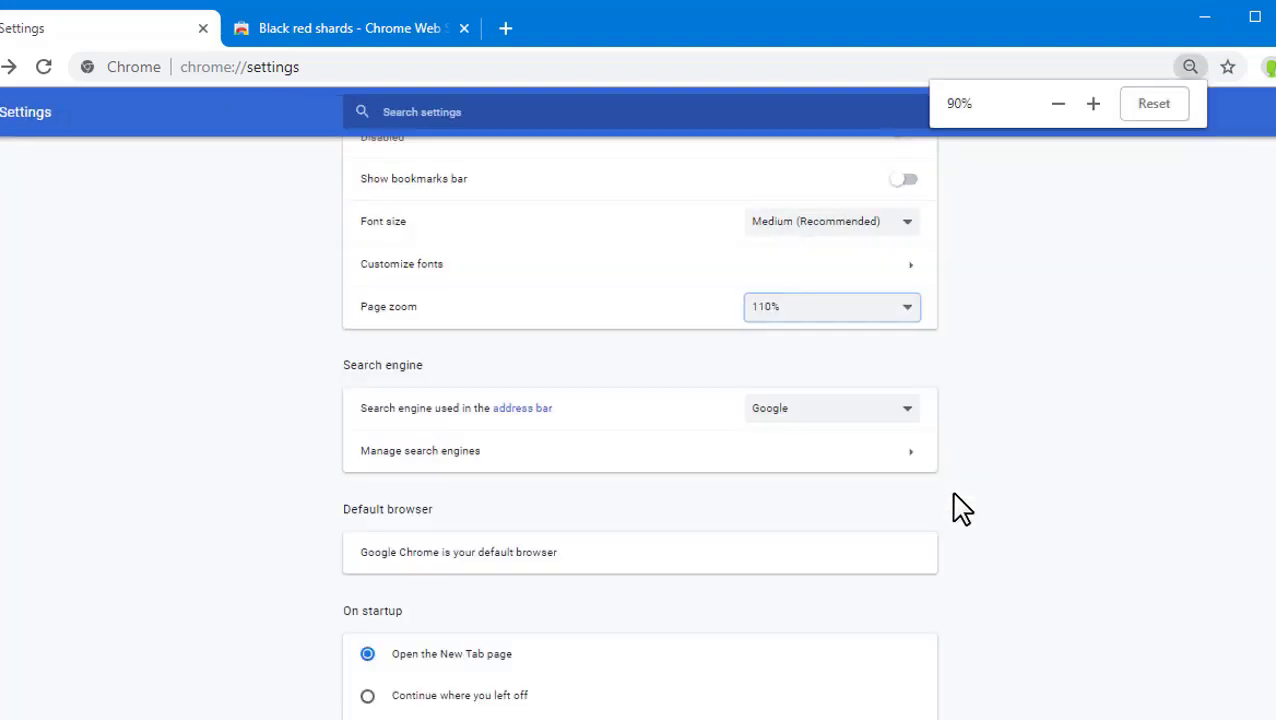
{"action": "key", "text": "ctrl+0"}
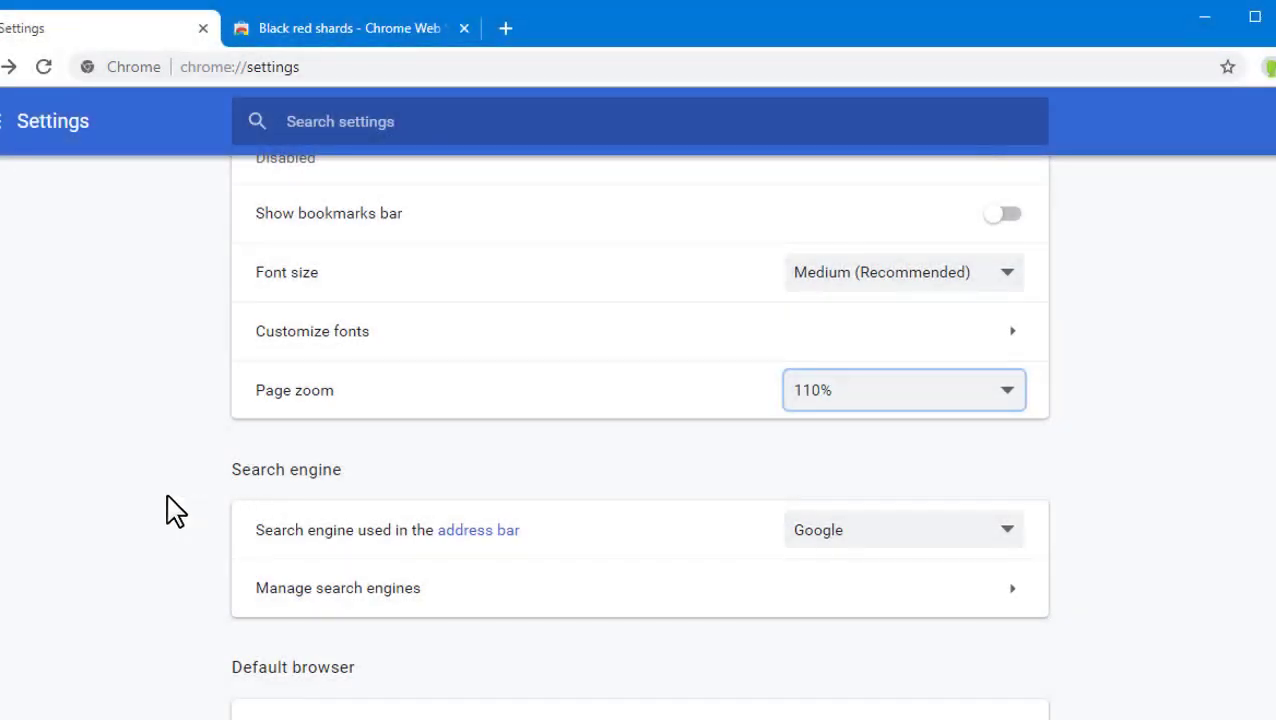
{"action": "left_click", "coordinate": [167, 497]}
- Try Yahoo! as the search engine used in the address bar, and switch it back to Google
{"action": "scroll", "coordinate": [330, 505], "scroll_direction": "down", "scroll_amount": 1}
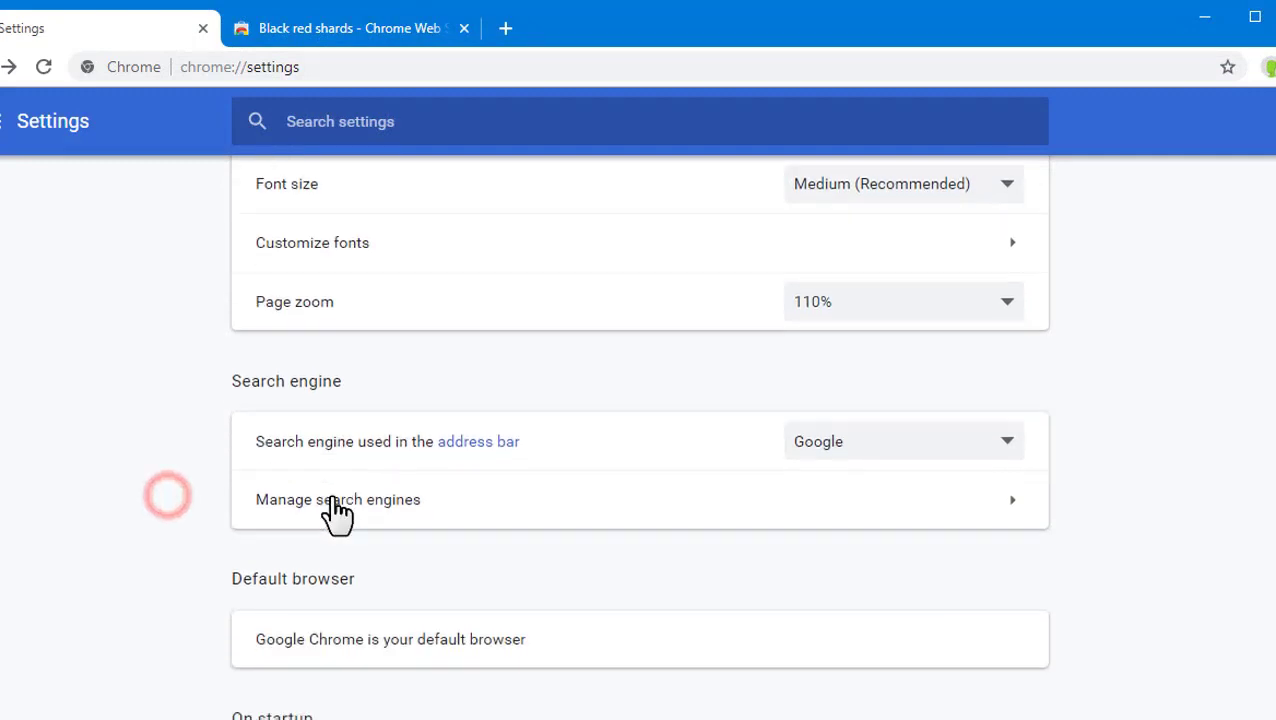
{"action": "left_click", "coordinate": [891, 430]}
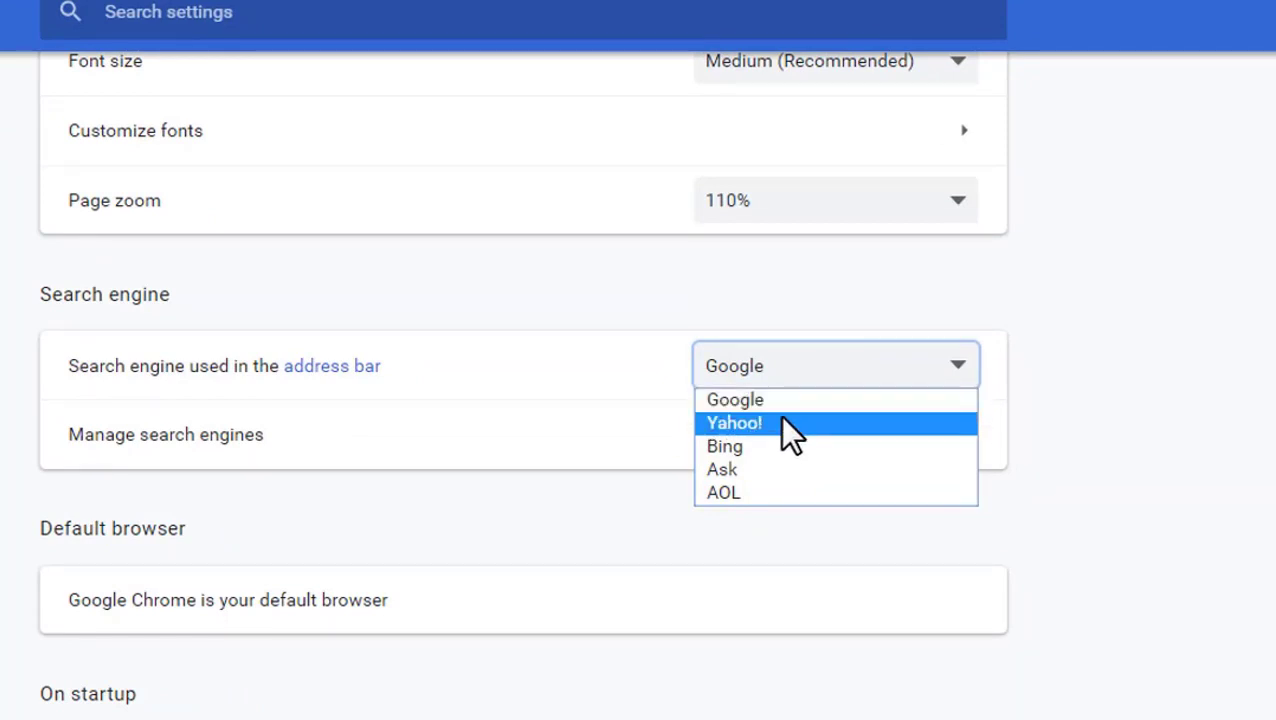
{"action": "left_click", "coordinate": [783, 421]}
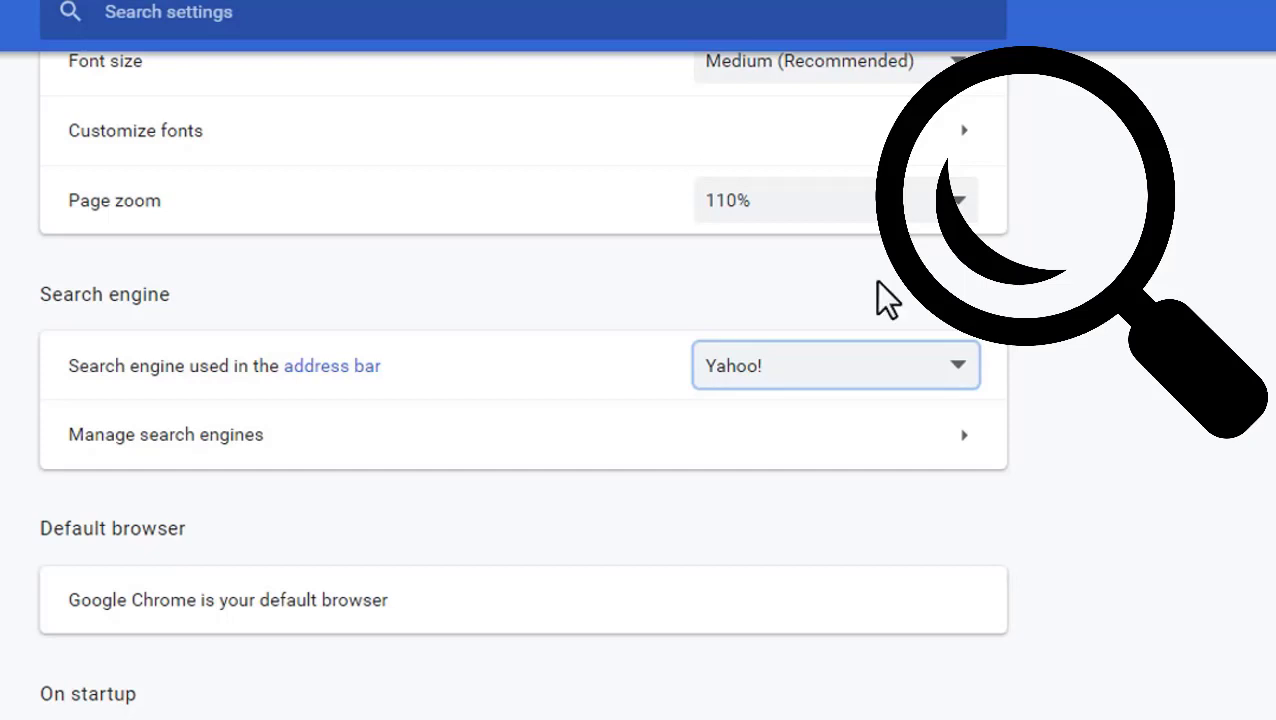
{"action": "left_click", "coordinate": [854, 365]}
{"action": "left_click", "coordinate": [775, 402]}
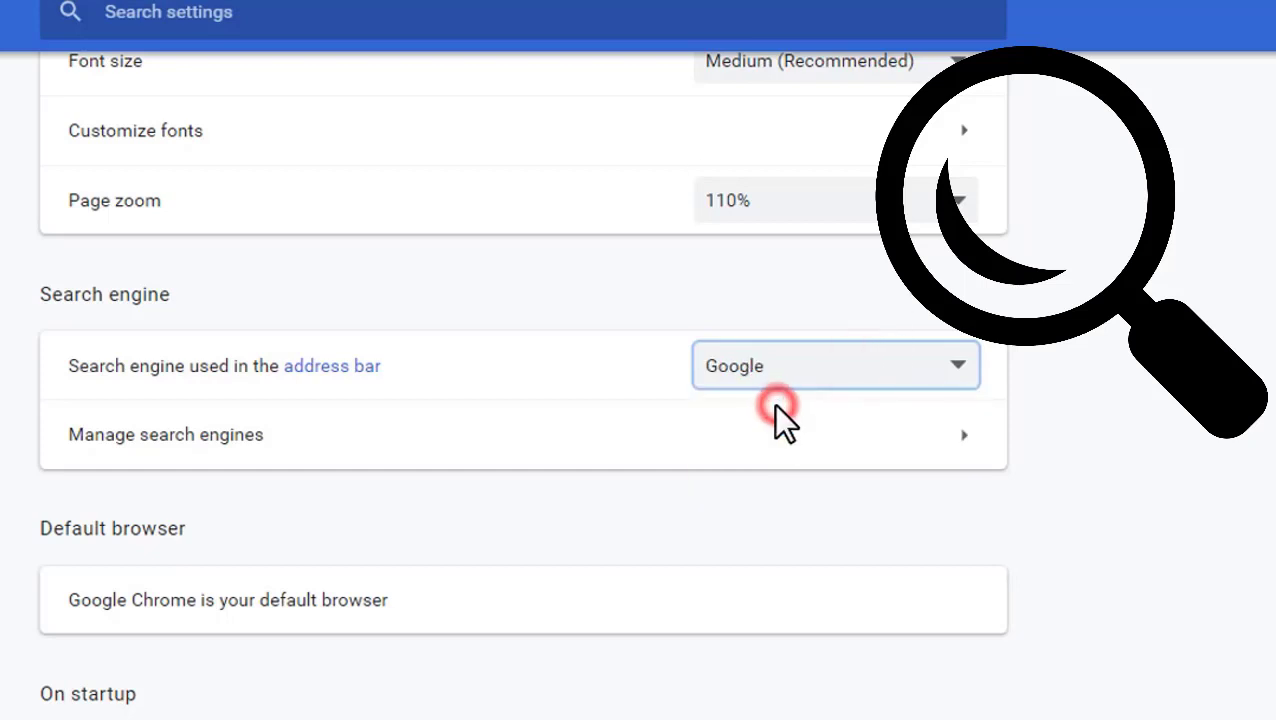
- Expand the advanced settings, examine the basic options for clearing browsing data, and cancel without clearing anything
{"action": "scroll", "coordinate": [500, 540], "scroll_direction": "down", "scroll_amount": 1}
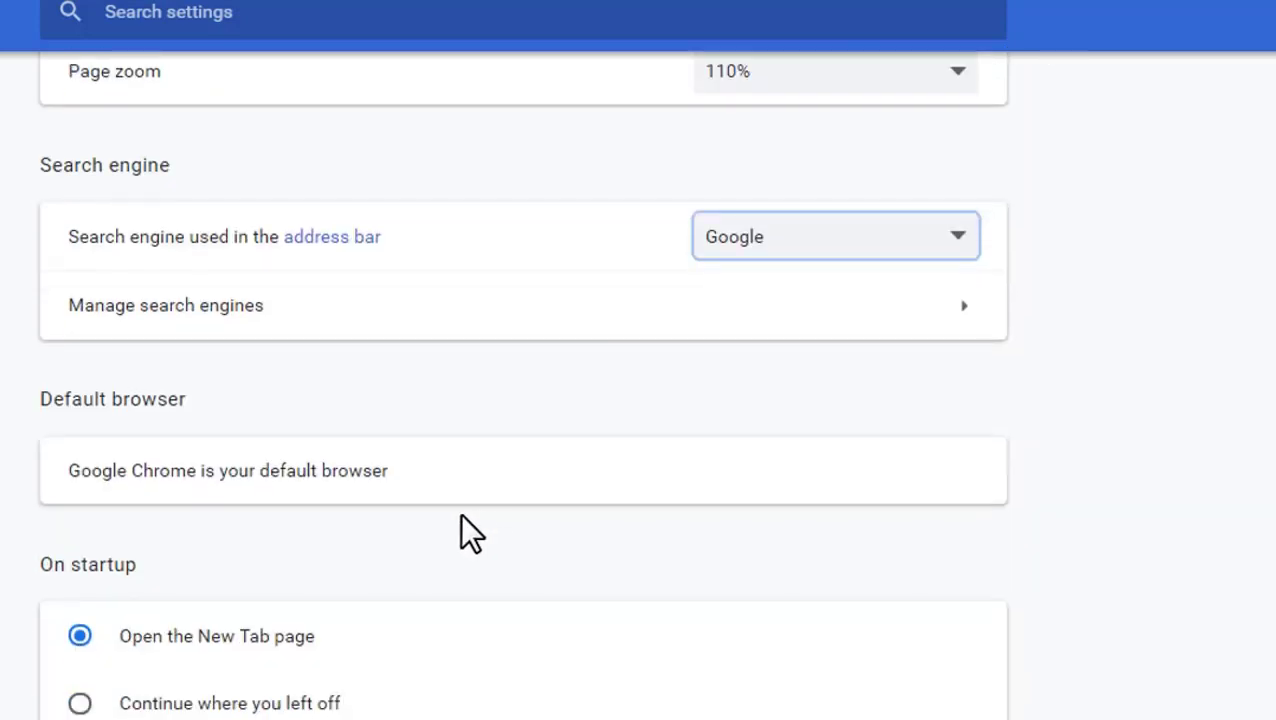
{"action": "scroll", "coordinate": [500, 560], "scroll_direction": "down", "scroll_amount": 2}
{"action": "left_click", "coordinate": [541, 615]}
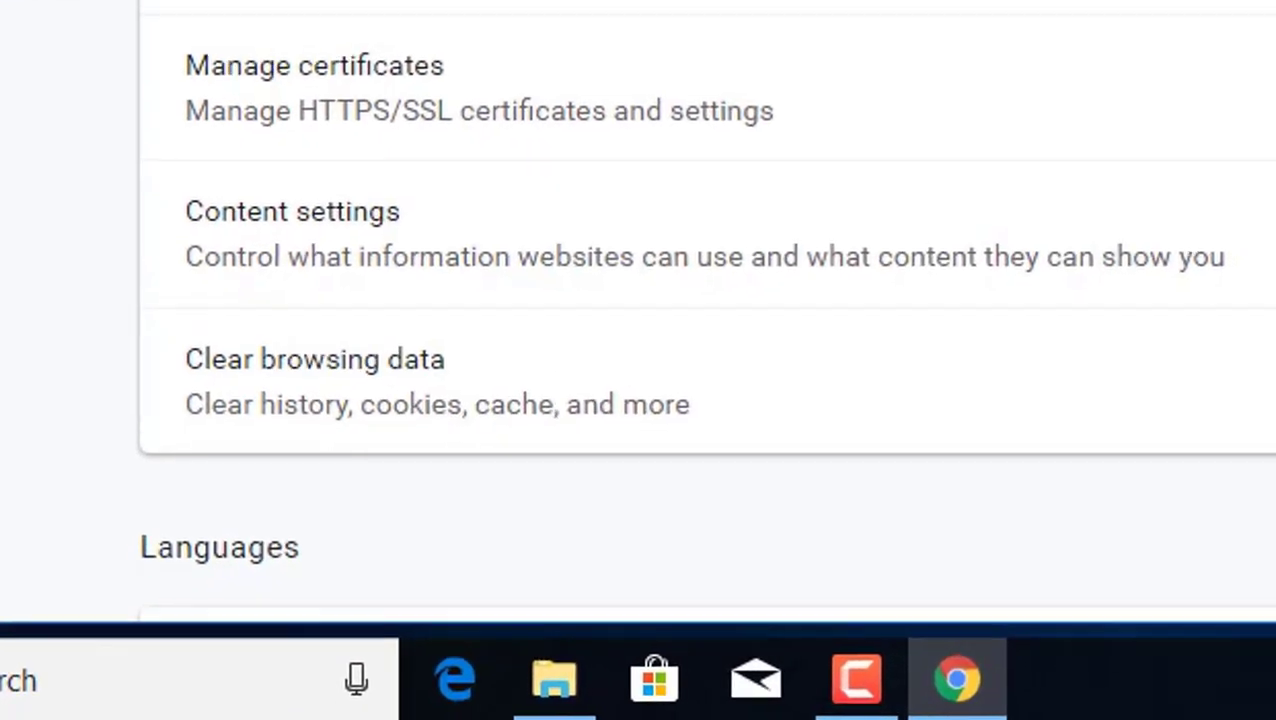
{"action": "left_click", "coordinate": [998, 508]}
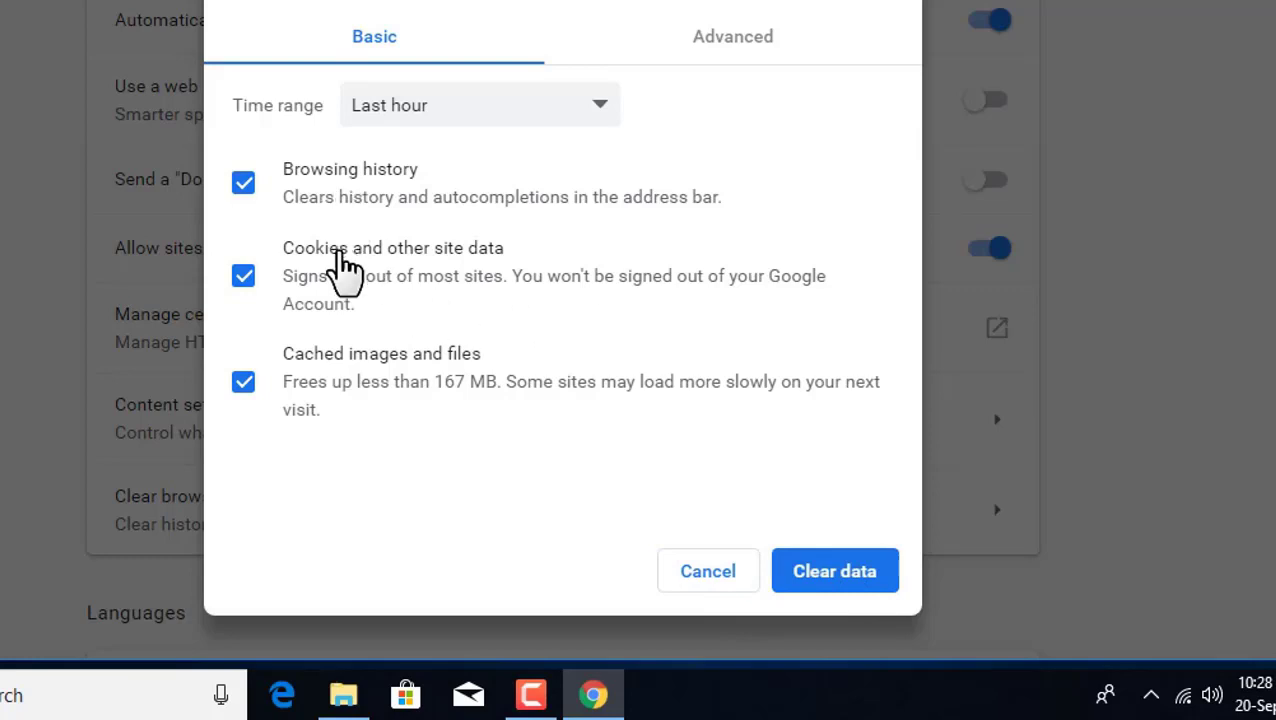
{"action": "left_click", "coordinate": [745, 590]}
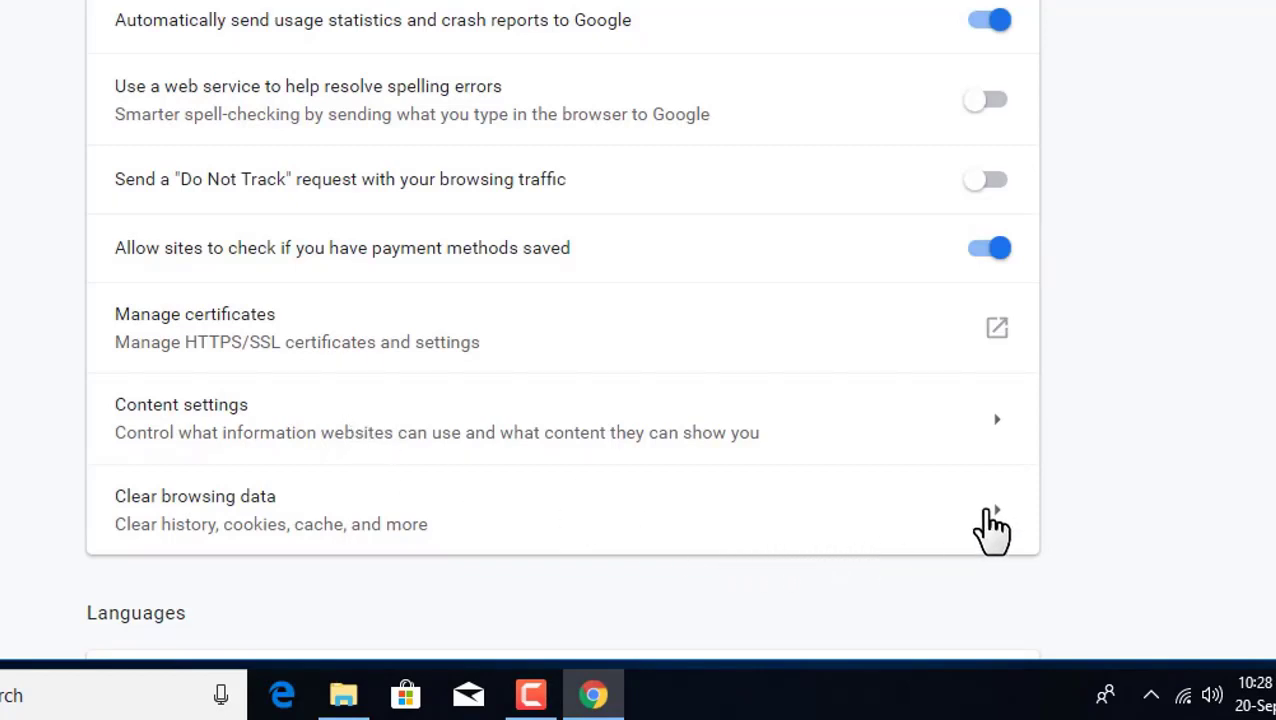
- Change the download location to the Desktop folder
{"action": "scroll", "coordinate": [991, 515], "scroll_direction": "down", "scroll_amount": 4}
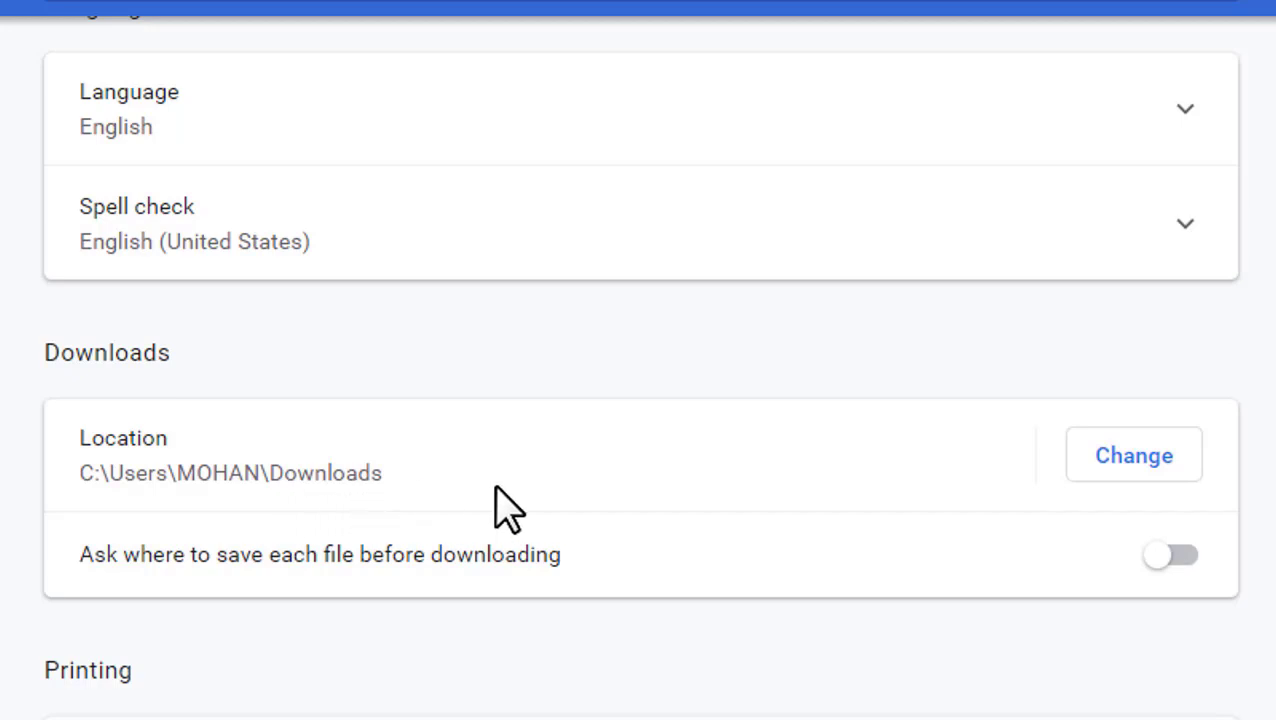
{"action": "left_click", "coordinate": [1134, 472]}
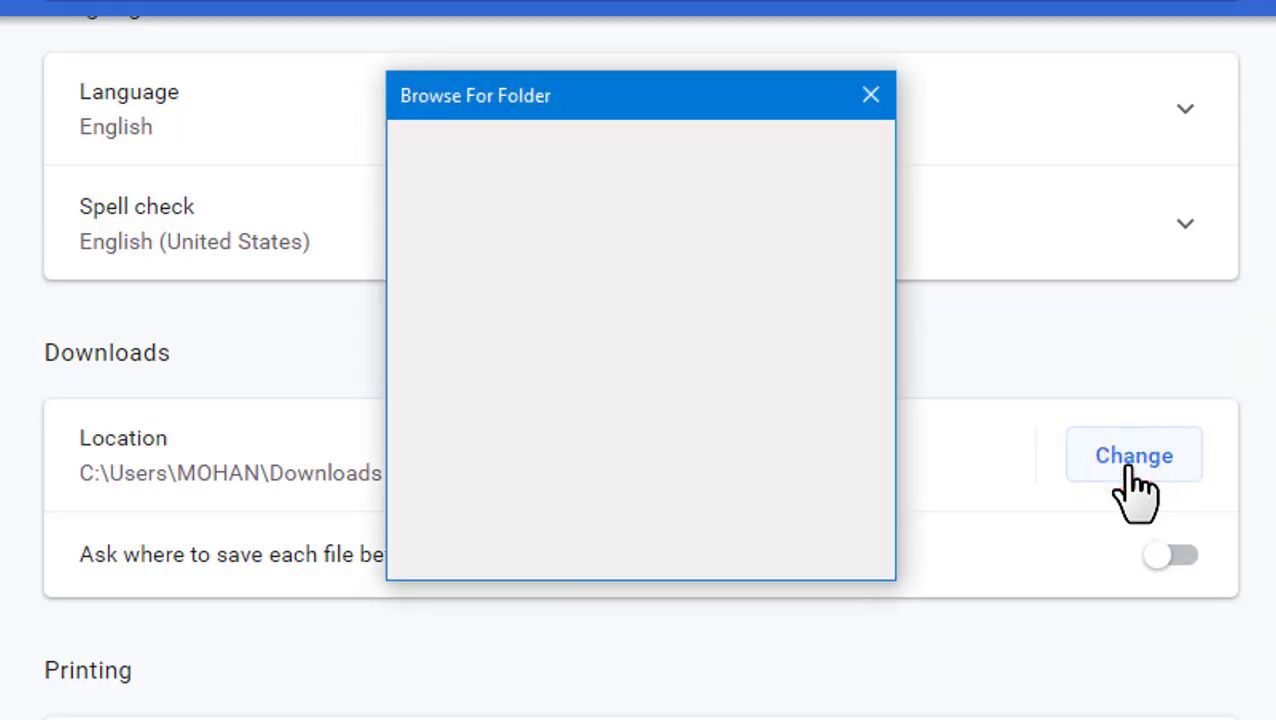
{"action": "left_click", "coordinate": [545, 356]}
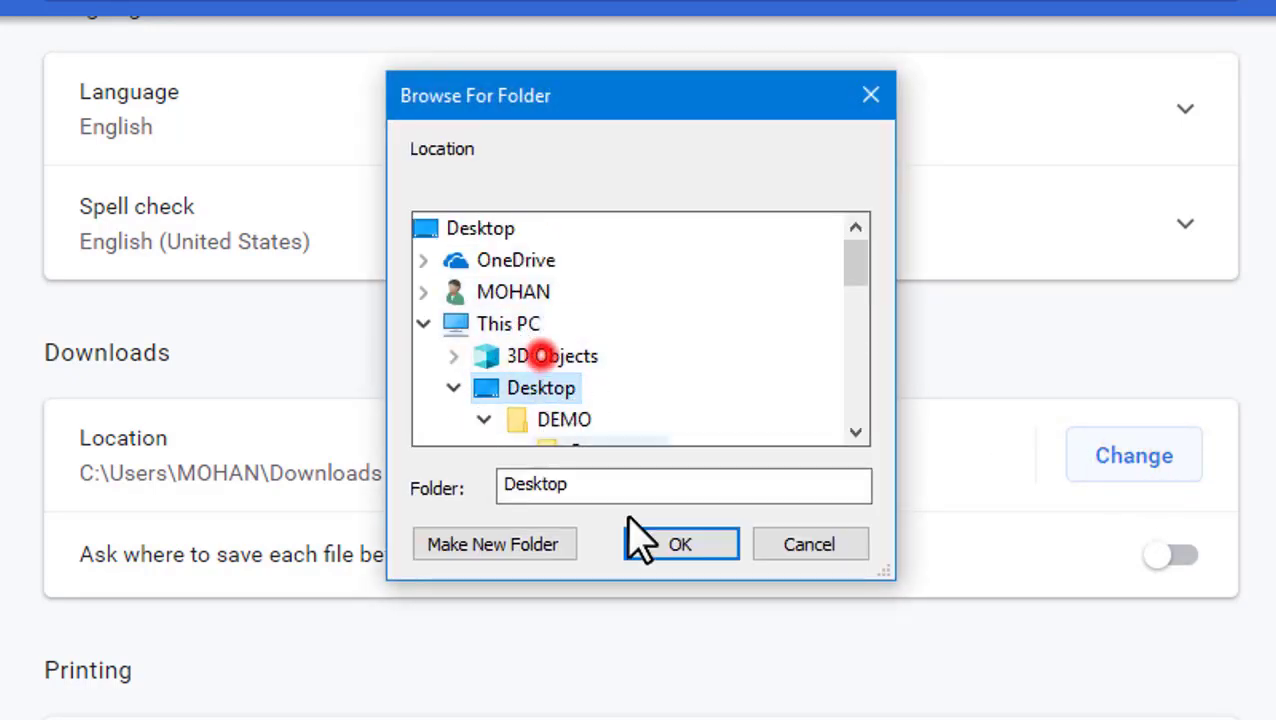
{"action": "left_click", "coordinate": [670, 542]}
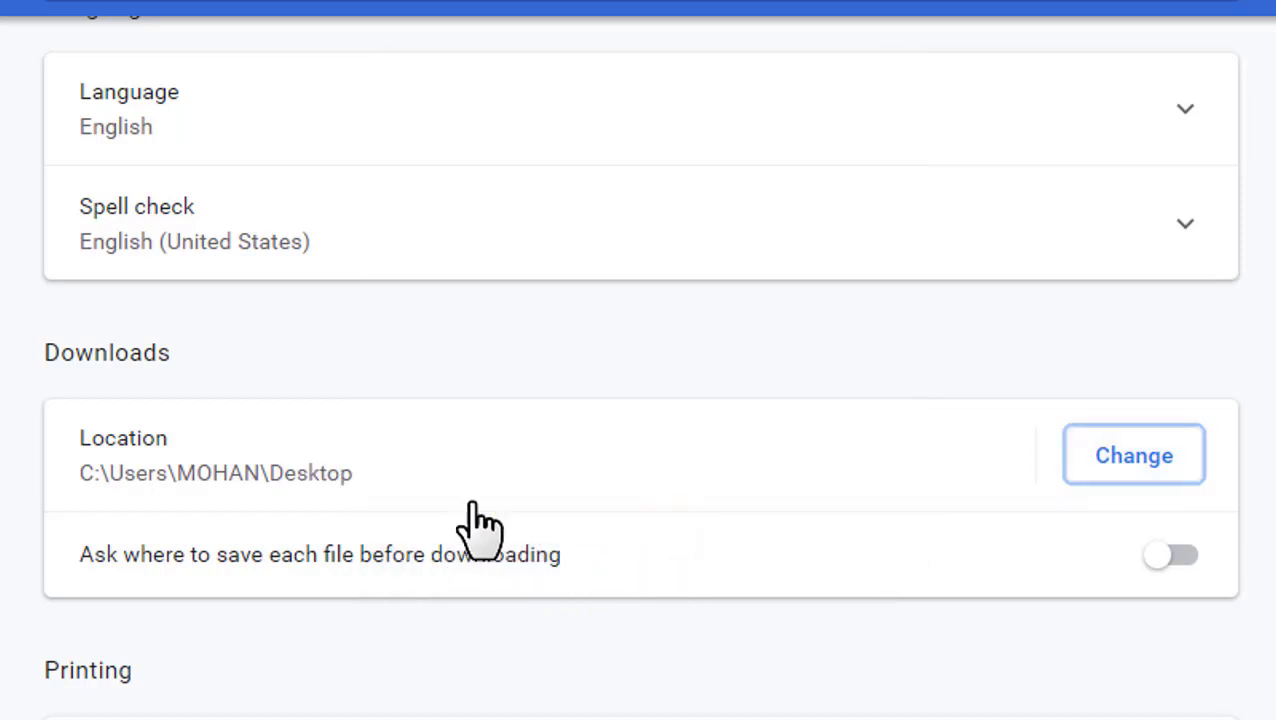
- Set the download location back to the Downloads folder
{"action": "left_click", "coordinate": [1165, 478]}
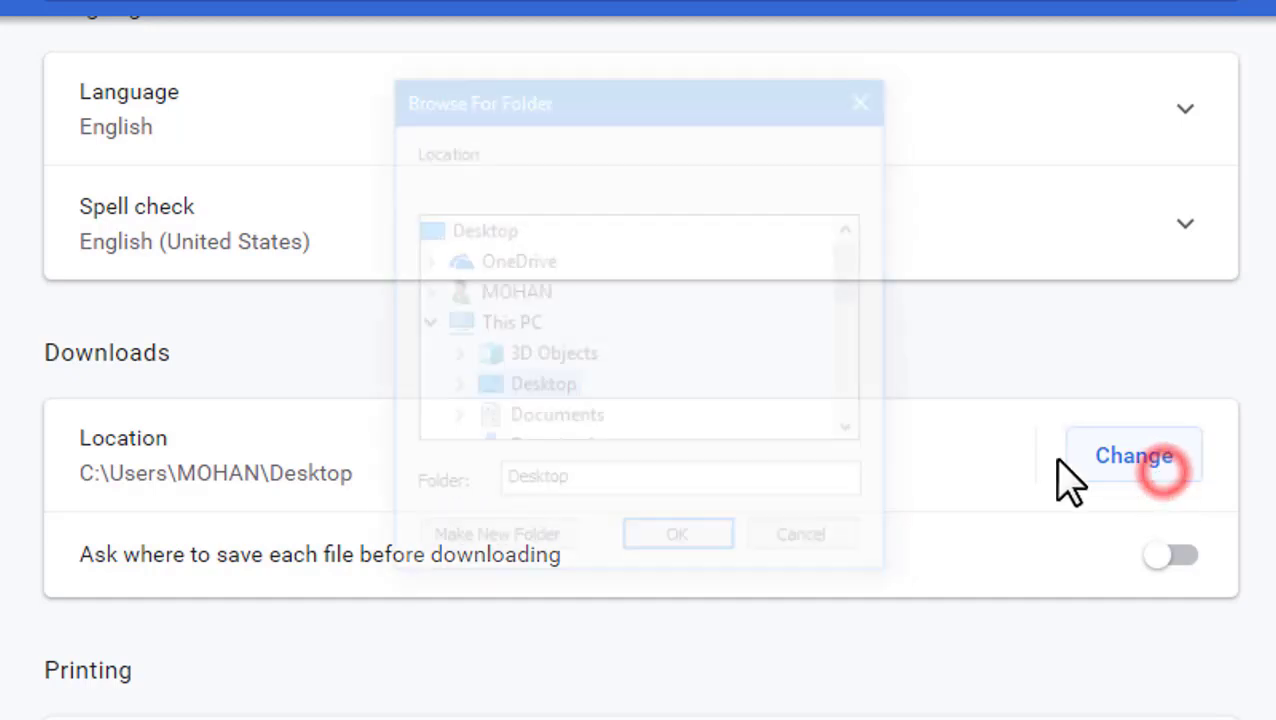
{"action": "scroll", "coordinate": [555, 340], "scroll_direction": "down", "scroll_amount": 2}
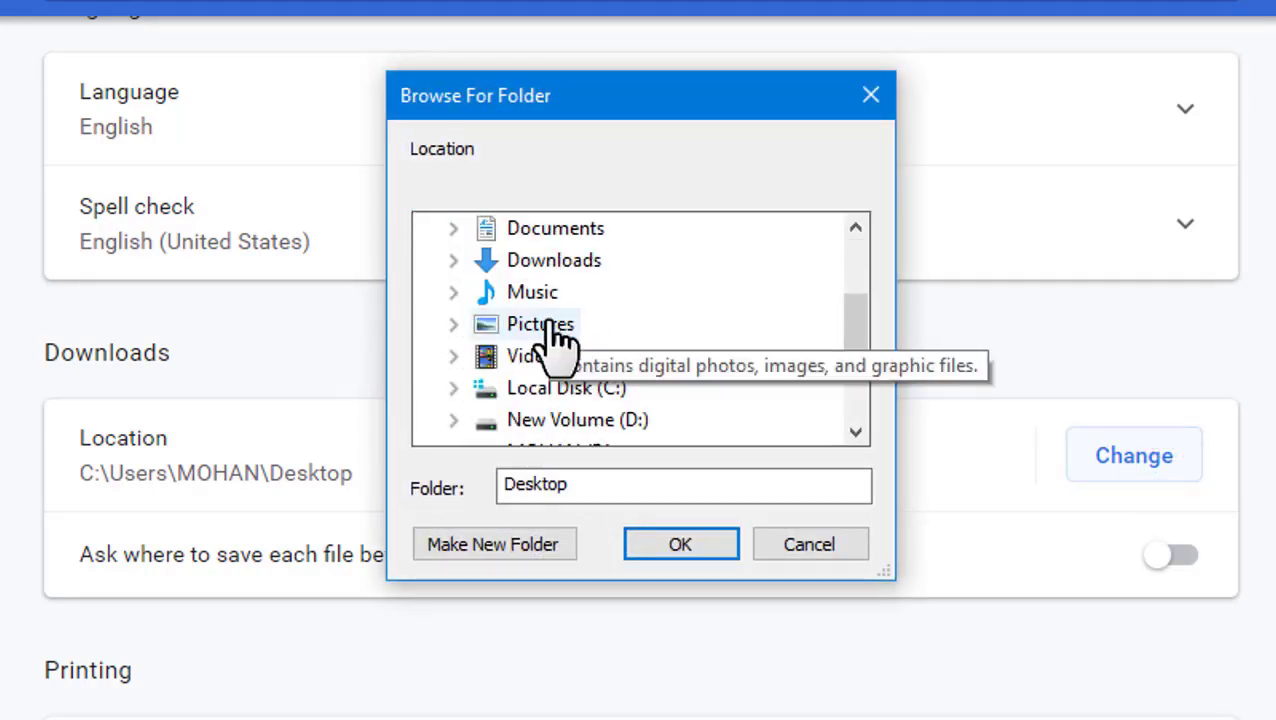
{"action": "double_click", "coordinate": [555, 234]}
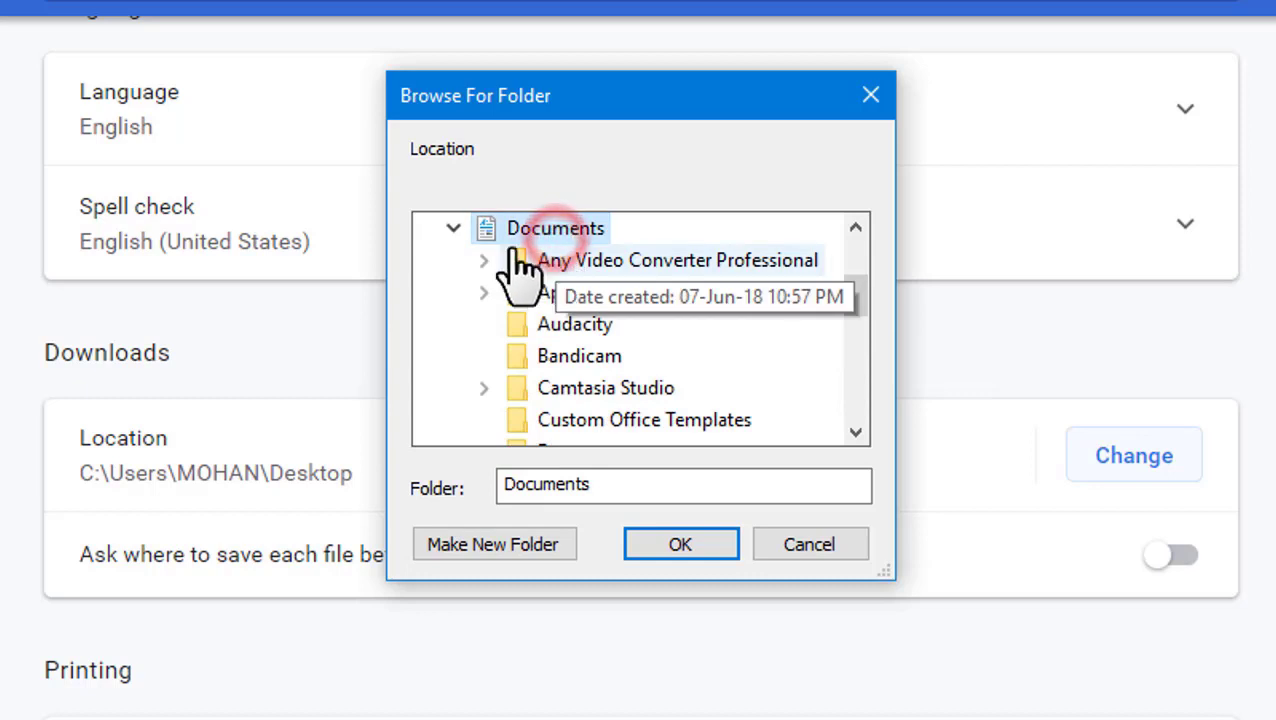
{"action": "left_click", "coordinate": [455, 226]}
{"action": "double_click", "coordinate": [545, 260]}
{"action": "left_click", "coordinate": [645, 545]}
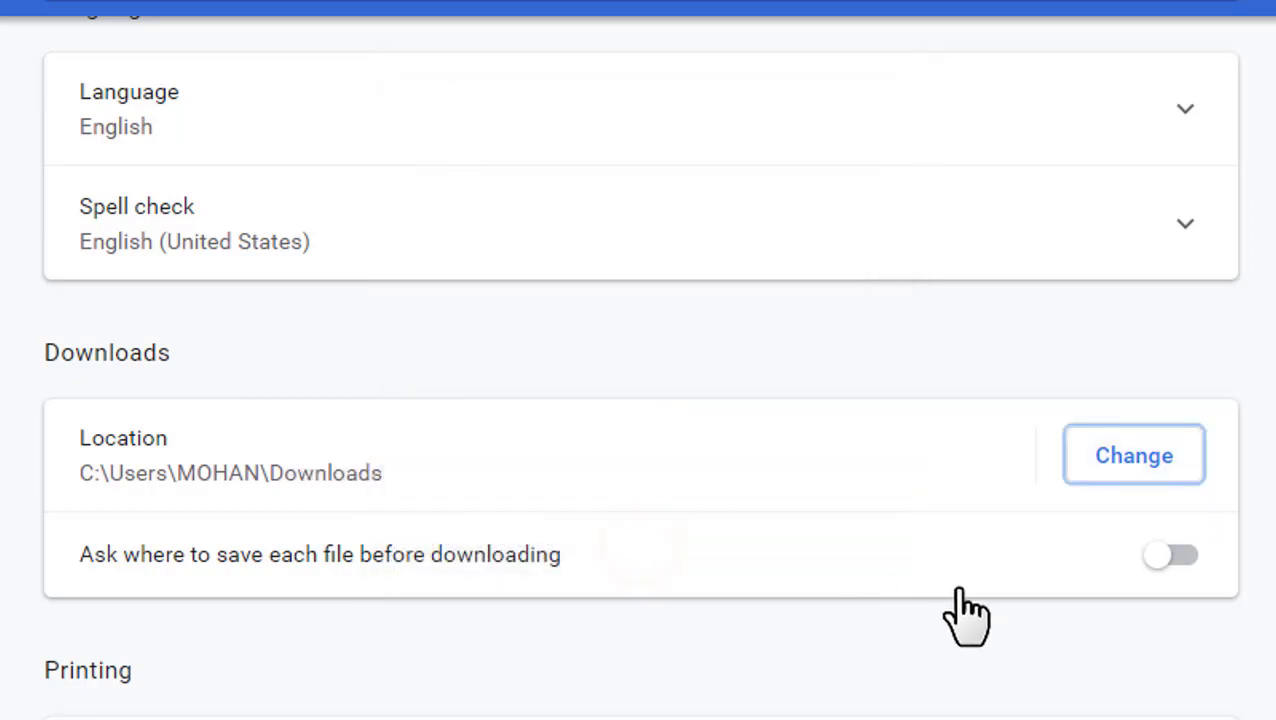
- Open the option to restore settings to their original defaults and examine what the reset affects
{"action": "scroll", "coordinate": [965, 612], "scroll_direction": "down", "scroll_amount": 2}
{"action": "scroll", "coordinate": [960, 598], "scroll_direction": "down", "scroll_amount": 9}
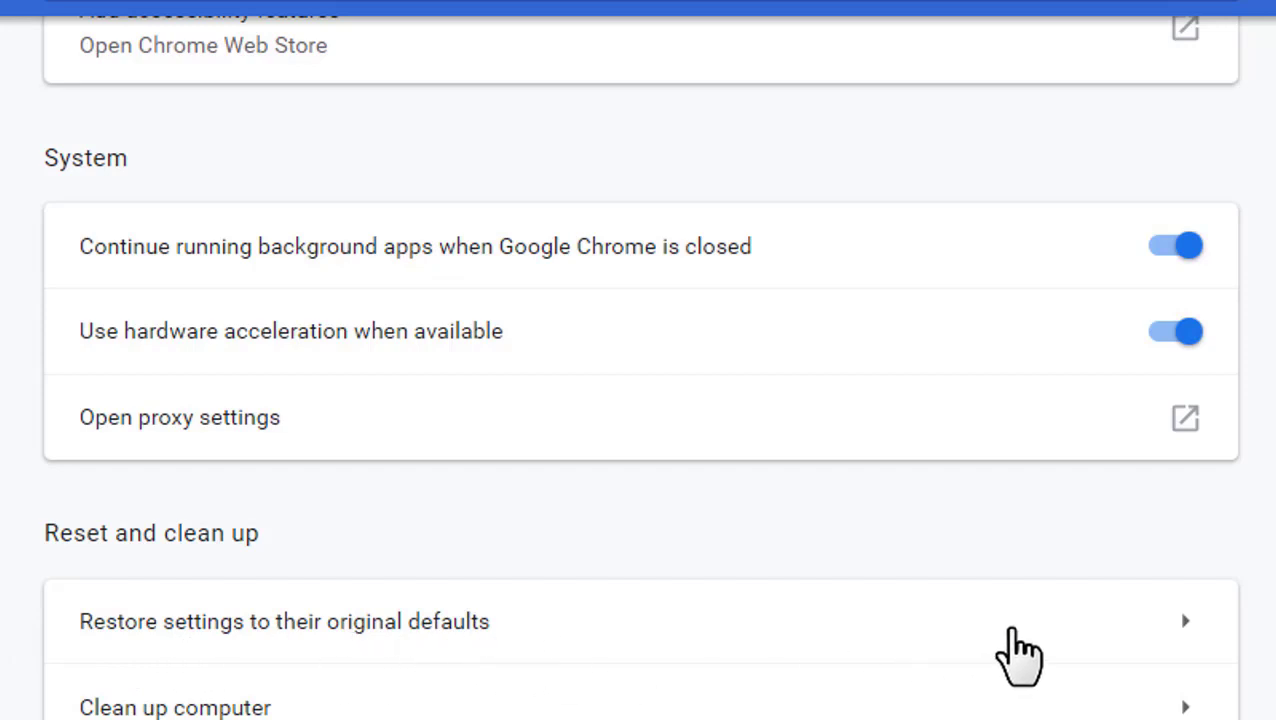
{"action": "left_click", "coordinate": [1148, 638]}
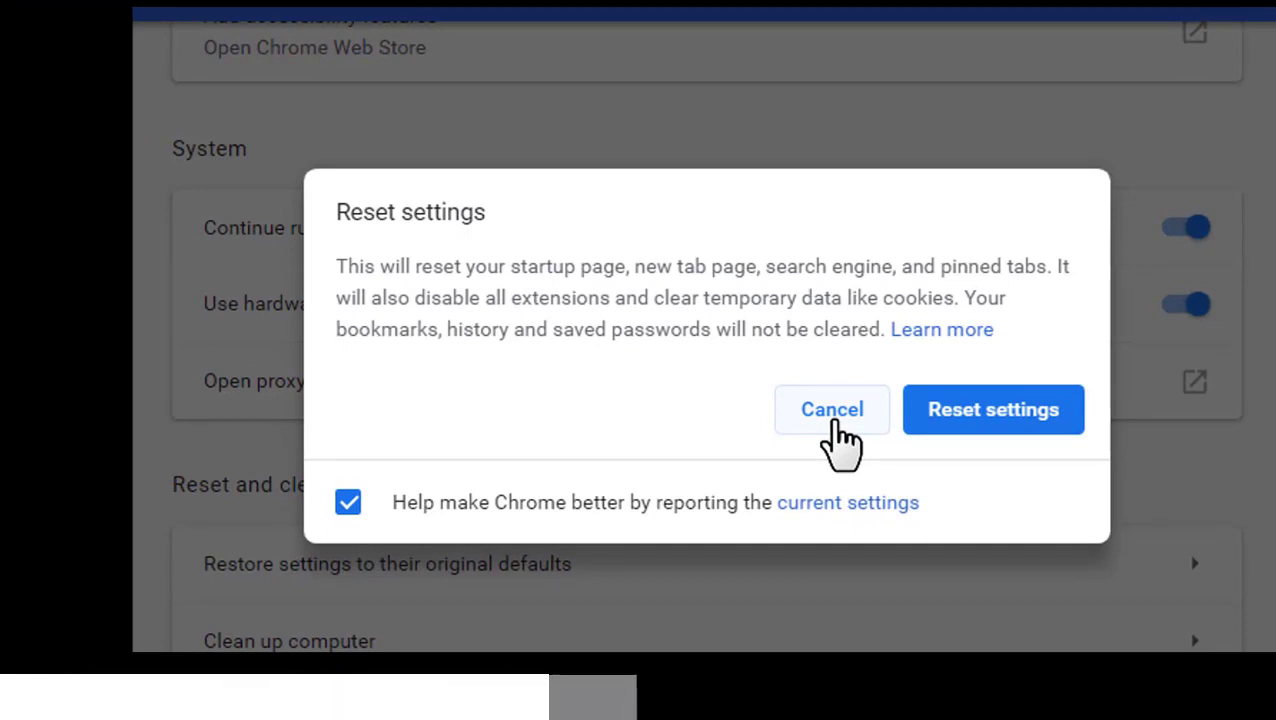
- Cancel the settings reset without restoring the defaults
{"action": "left_click", "coordinate": [835, 425]}
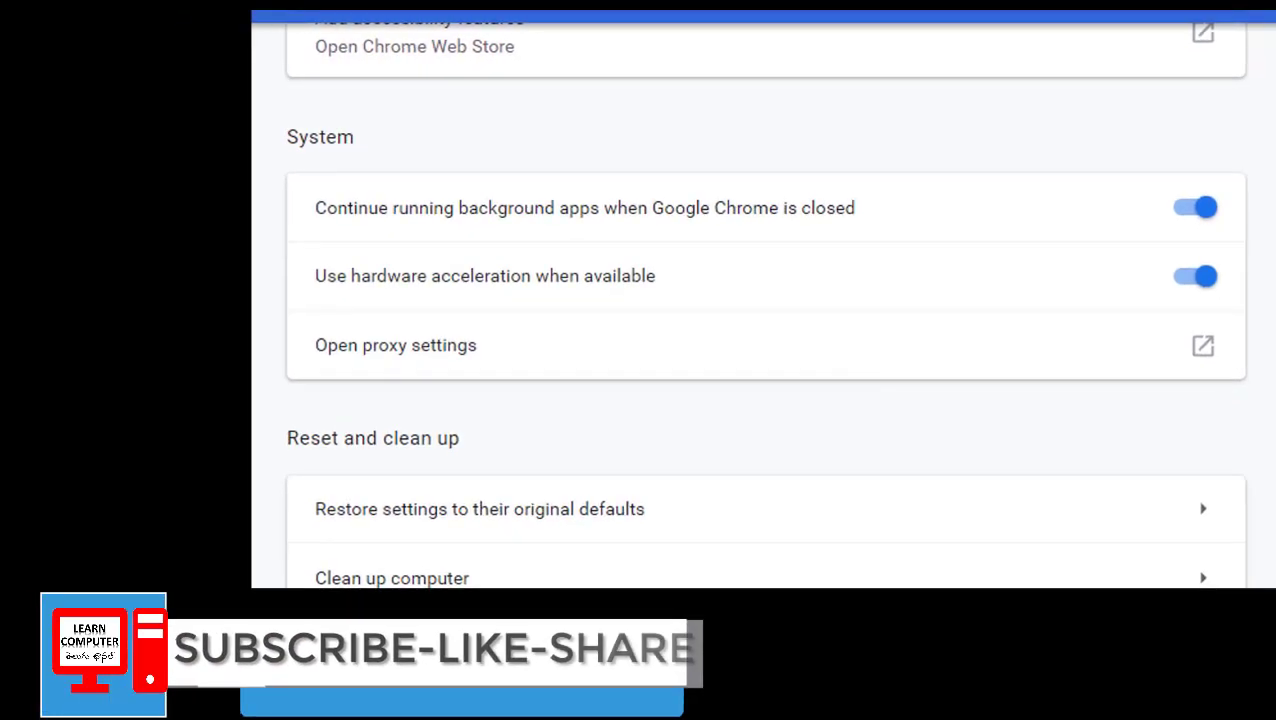
- Open the password settings and examine the auto sign-in option and the saved entry for accounts.google.com
{"action": "scroll", "coordinate": [765, 300], "scroll_direction": "up", "scroll_amount": 15}
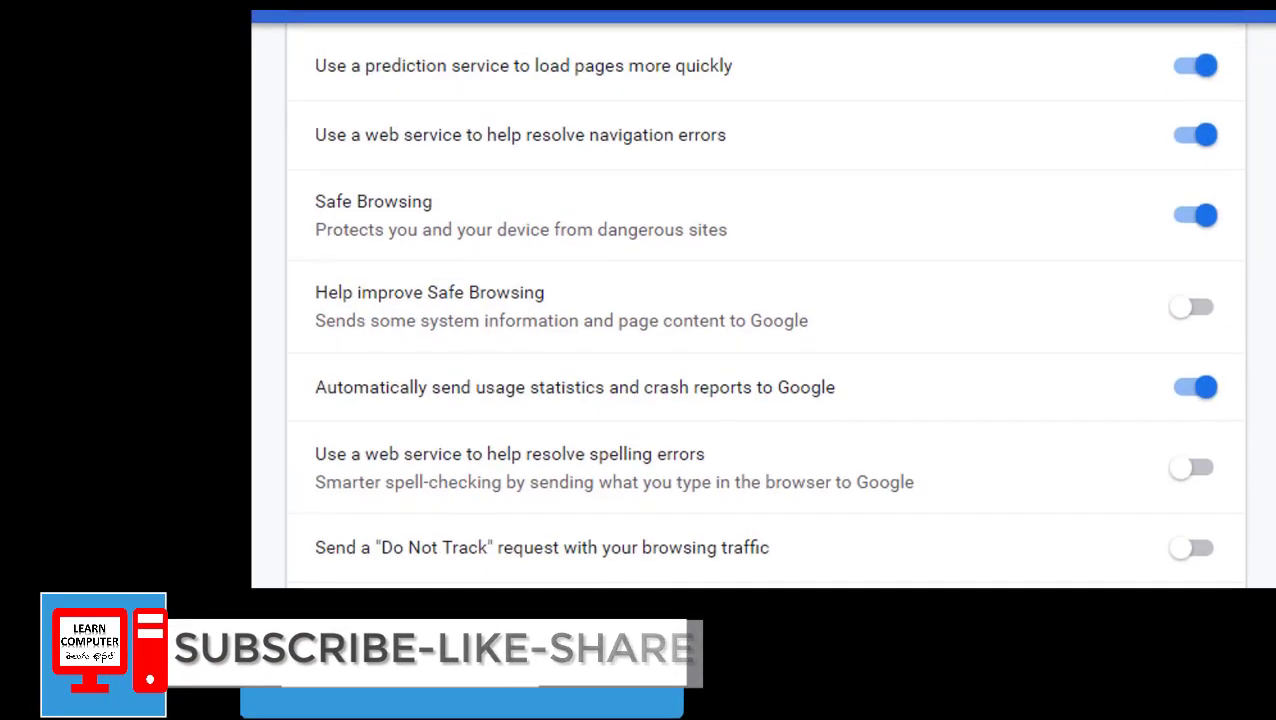
{"action": "scroll", "coordinate": [765, 300], "scroll_direction": "up", "scroll_amount": 8}
{"action": "scroll", "coordinate": [765, 300], "scroll_direction": "up", "scroll_amount": 5}
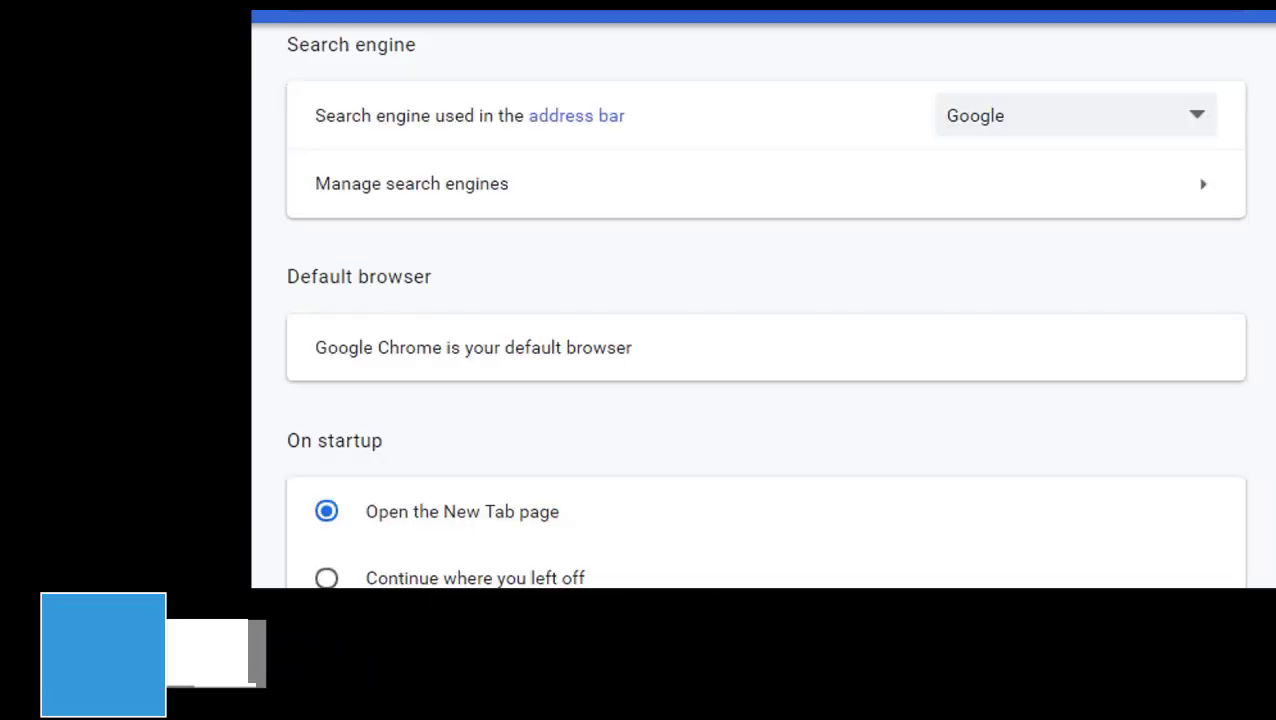
{"action": "scroll", "coordinate": [765, 300], "scroll_direction": "up", "scroll_amount": 2}
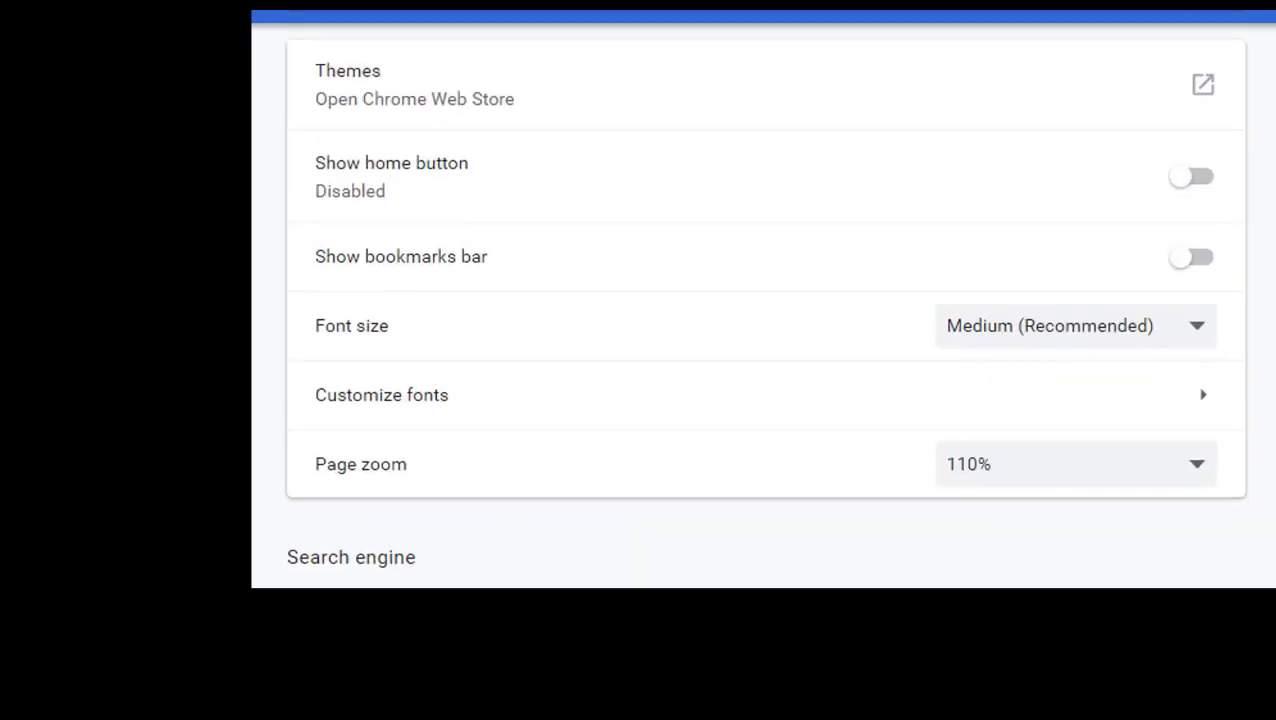
{"action": "scroll", "coordinate": [765, 300], "scroll_direction": "up", "scroll_amount": 2}
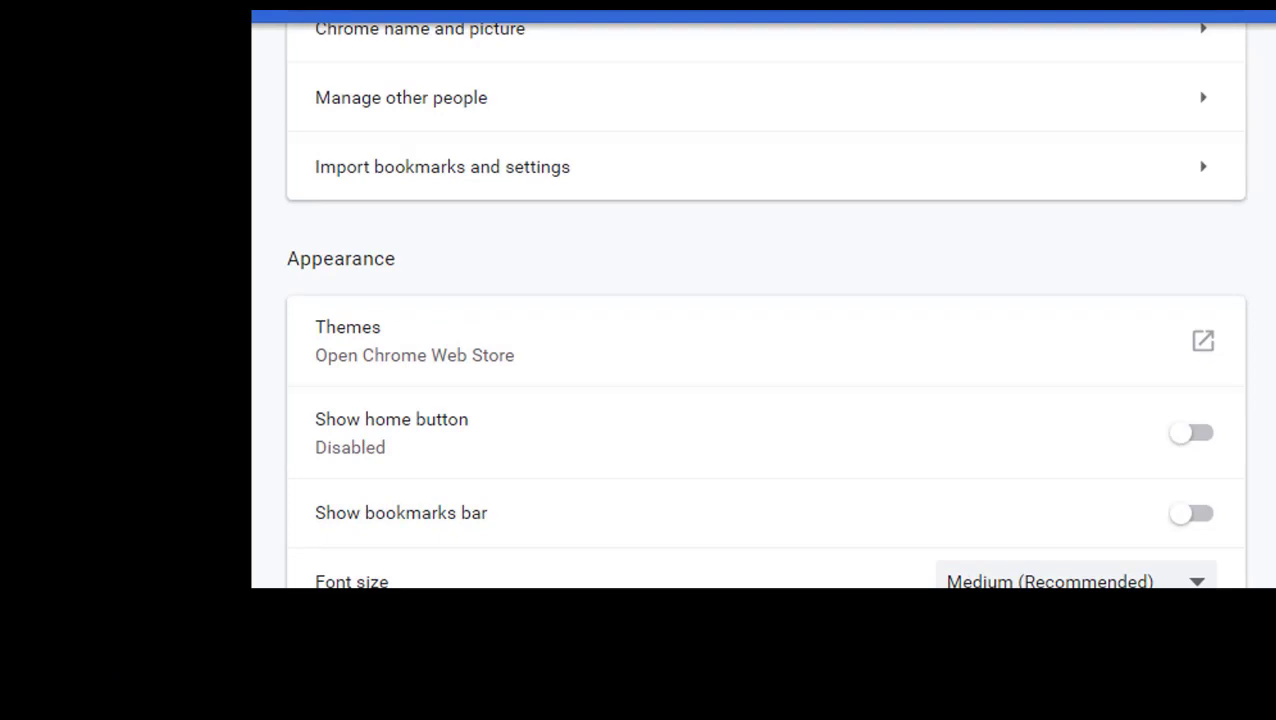
{"action": "scroll", "coordinate": [765, 300], "scroll_direction": "up", "scroll_amount": 4}
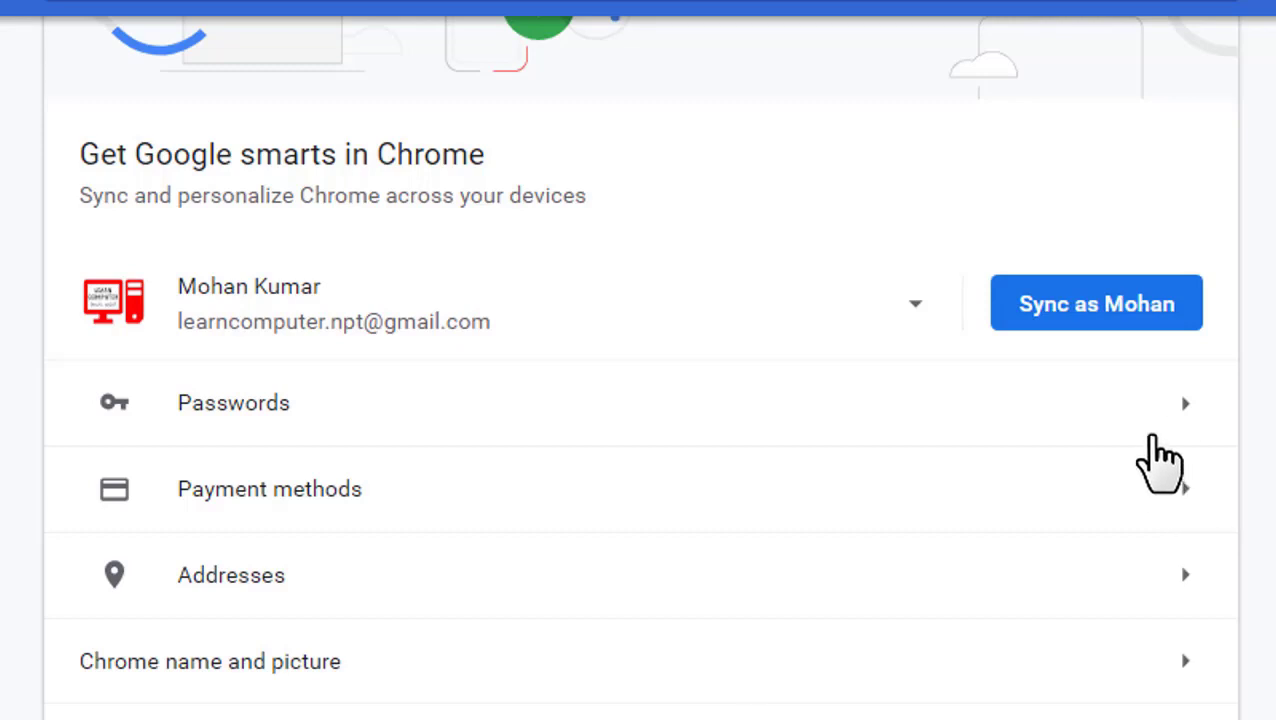
{"action": "left_click", "coordinate": [1184, 405]}
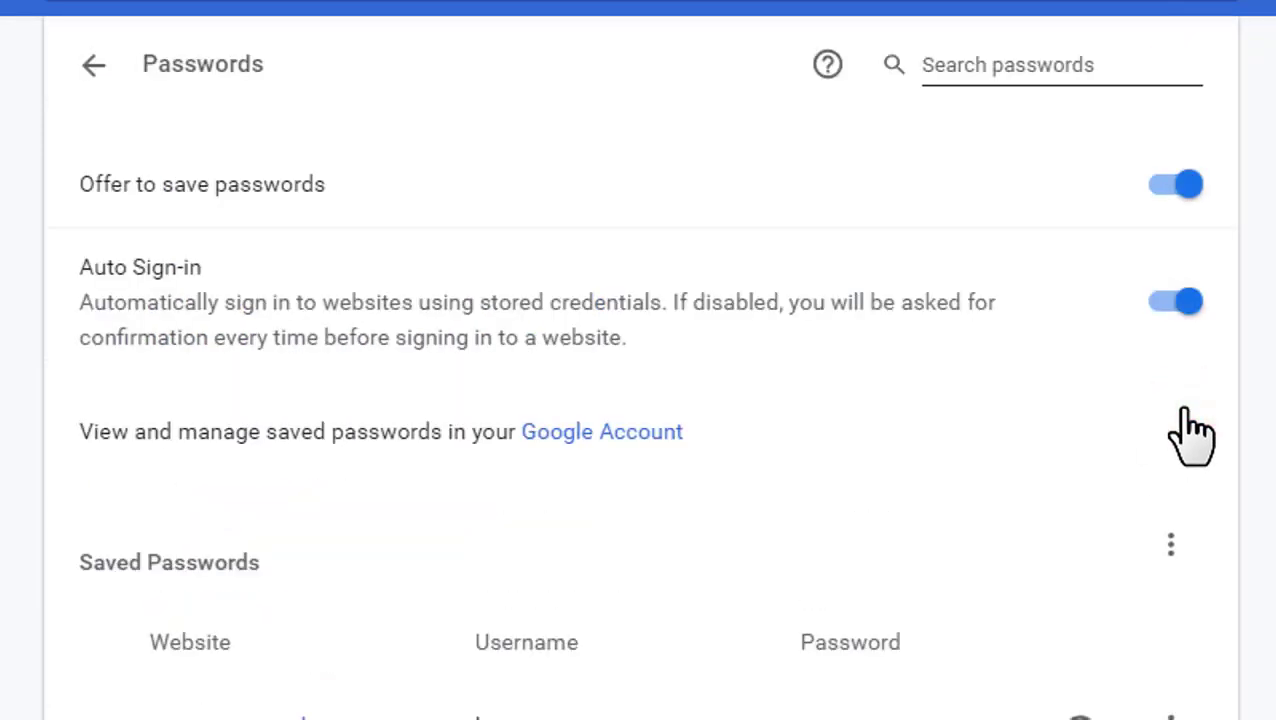
{"action": "scroll", "coordinate": [720, 652], "scroll_direction": "down", "scroll_amount": 2}
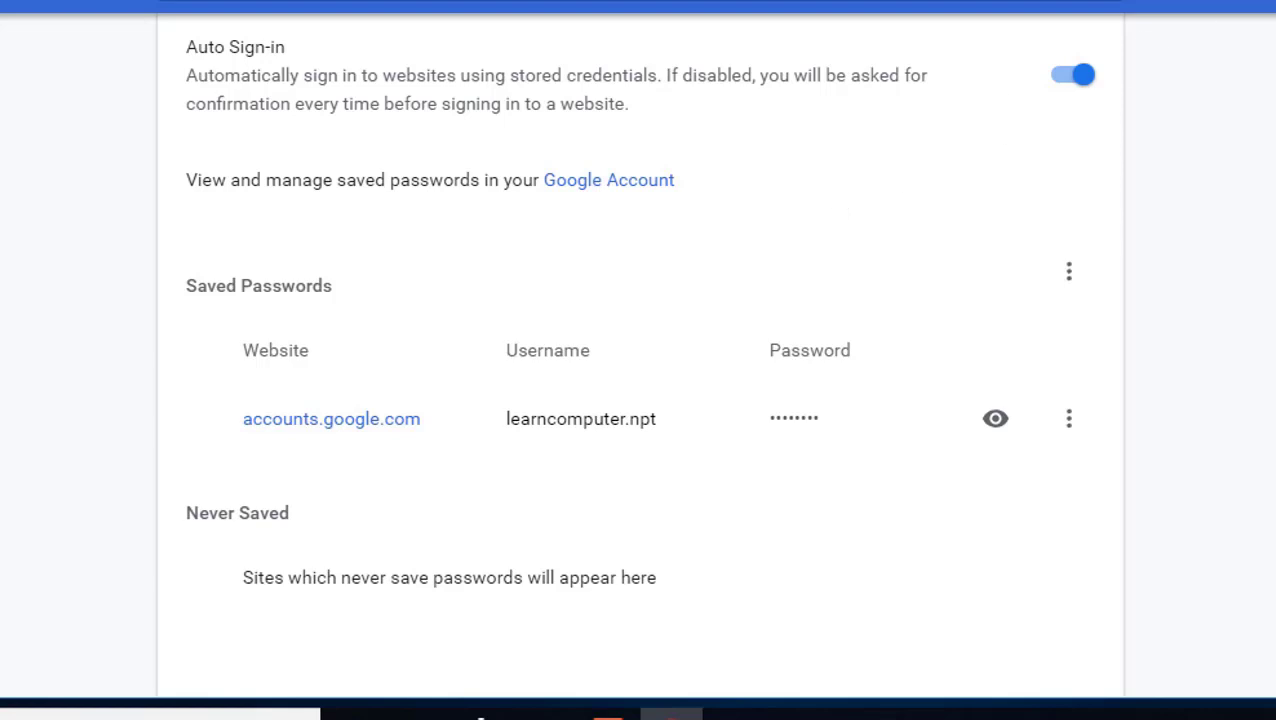
{"action": "left_click", "coordinate": [497, 419]}
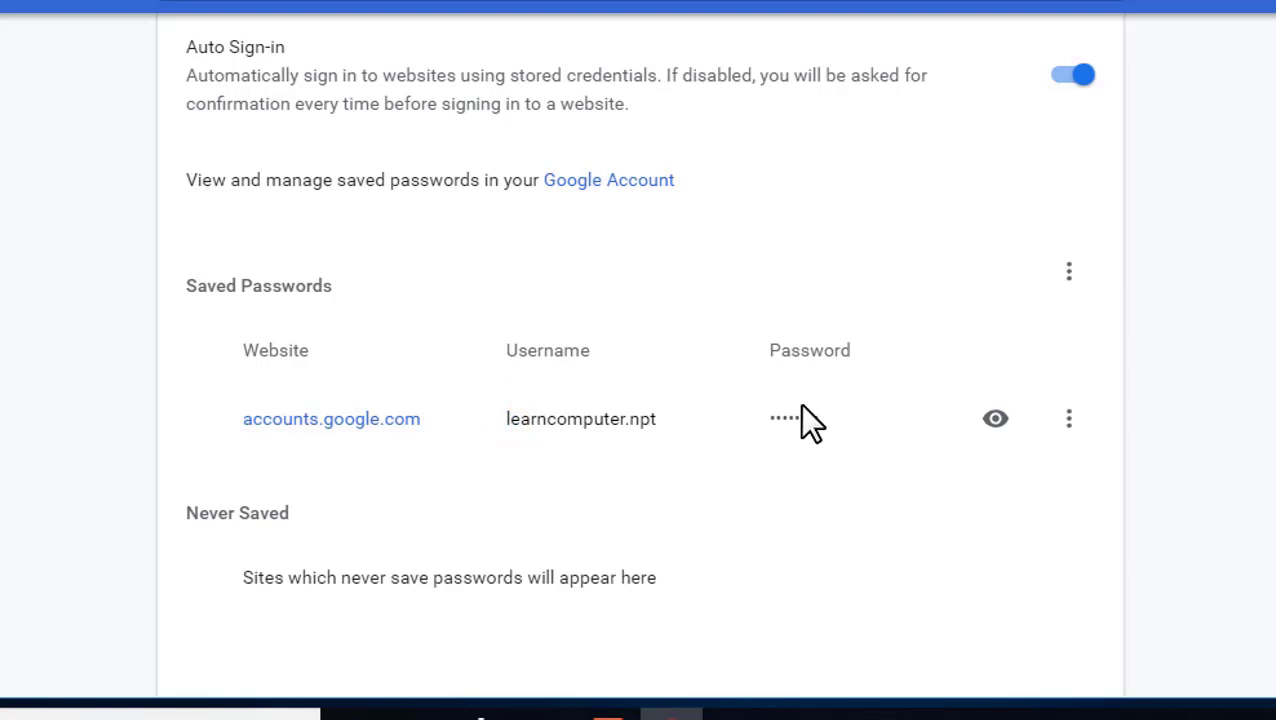